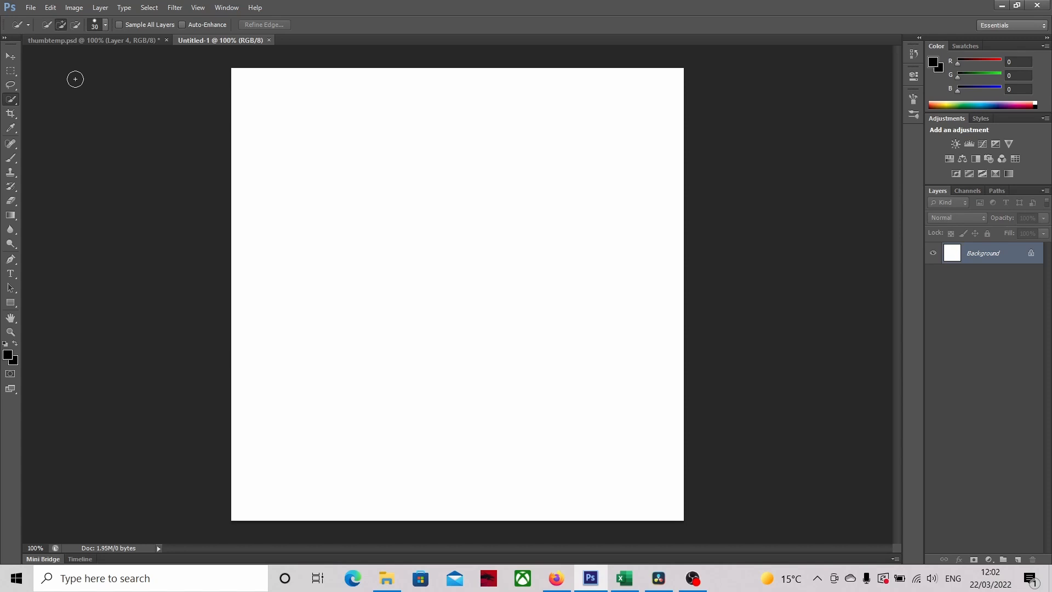
Create a new document 7 cm wide and 7 cm high at 300 pixels/inch, in RGB colour with a white background
click(31, 7)
click(39, 21)
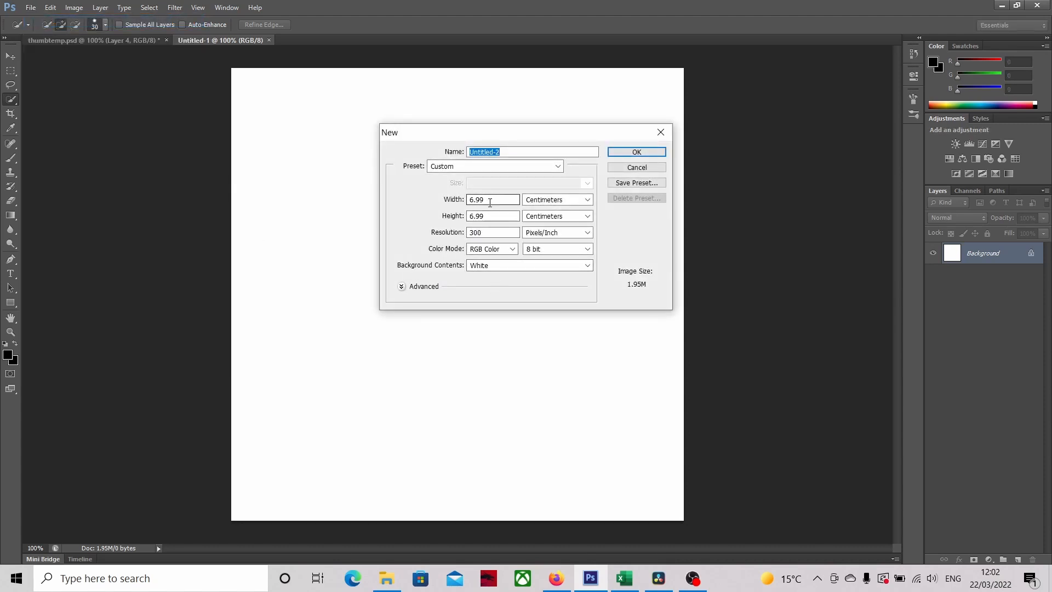
click(494, 201)
double_click(494, 201)
text(7)
key(Tab)
key(Tab)
key(shift+Tab)
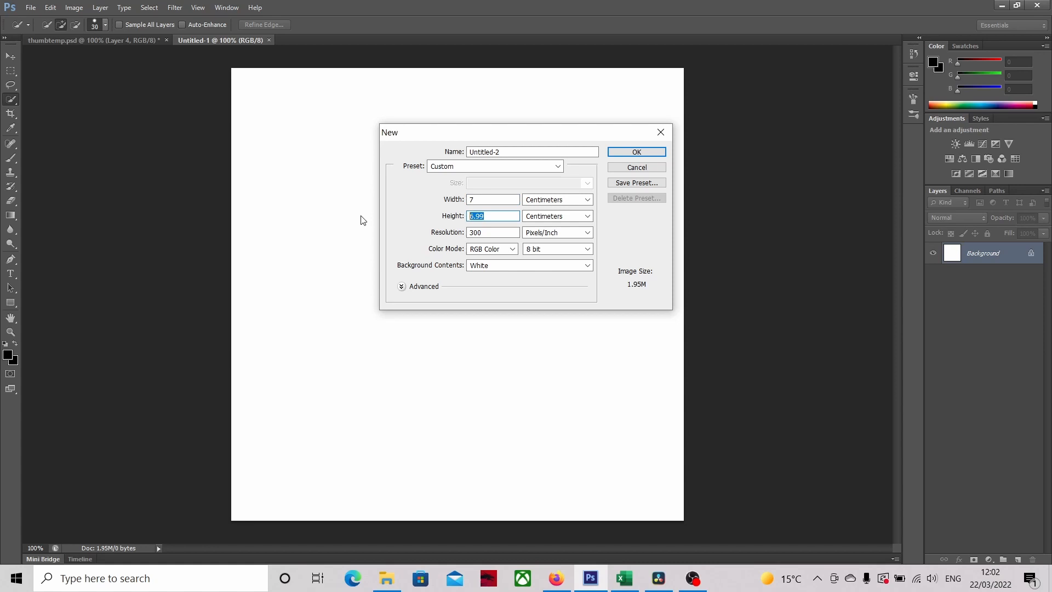
text(7)
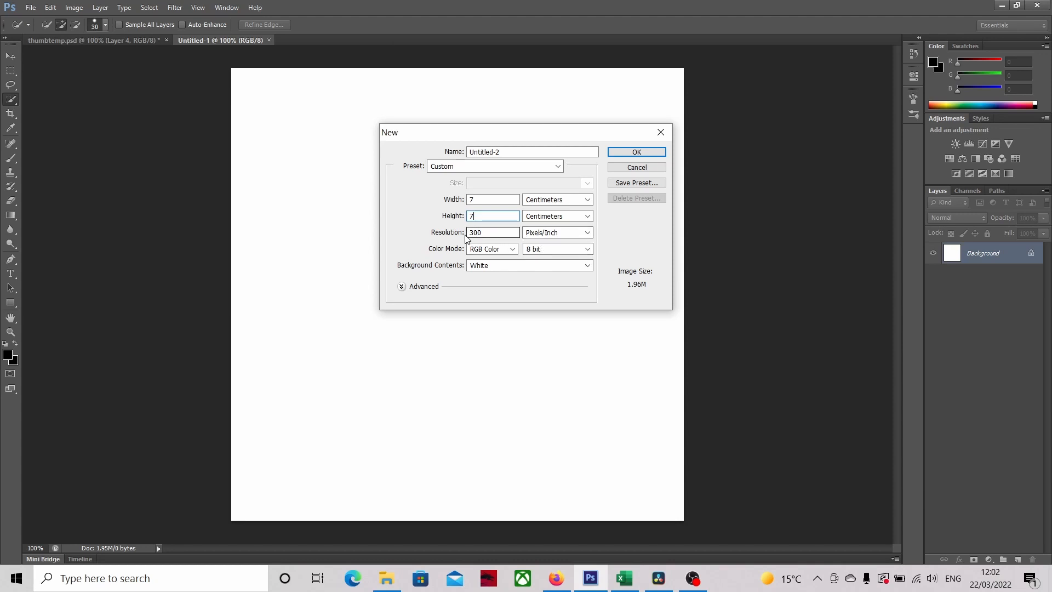
click(624, 154)
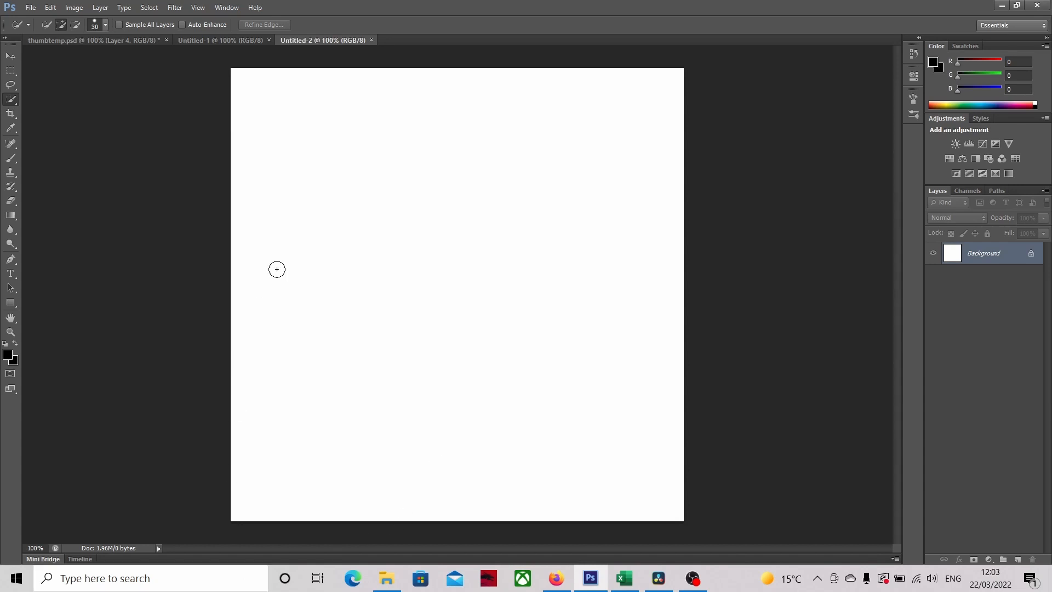
click(246, 41)
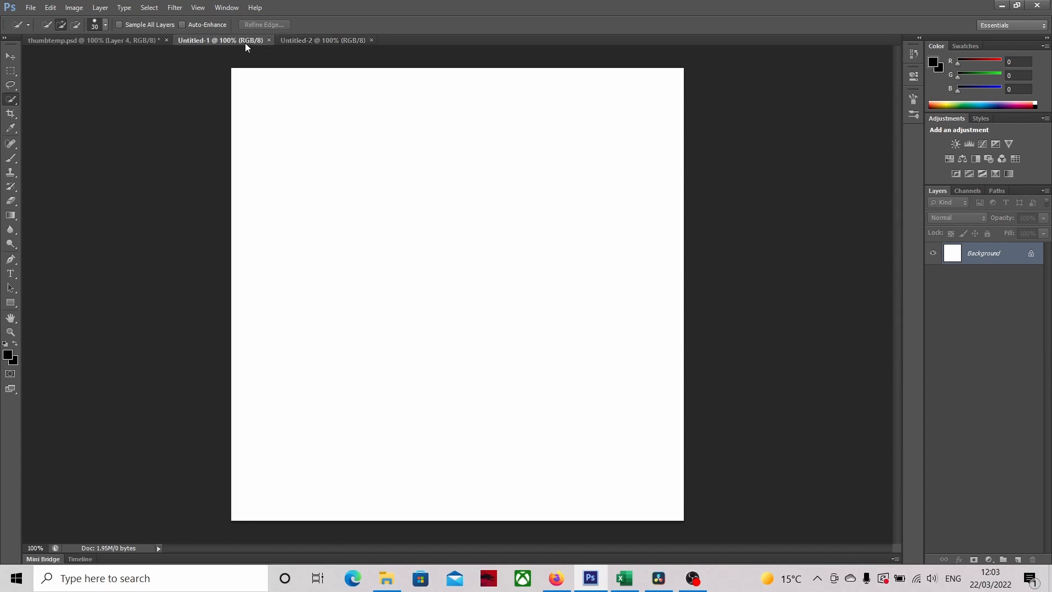
click(334, 44)
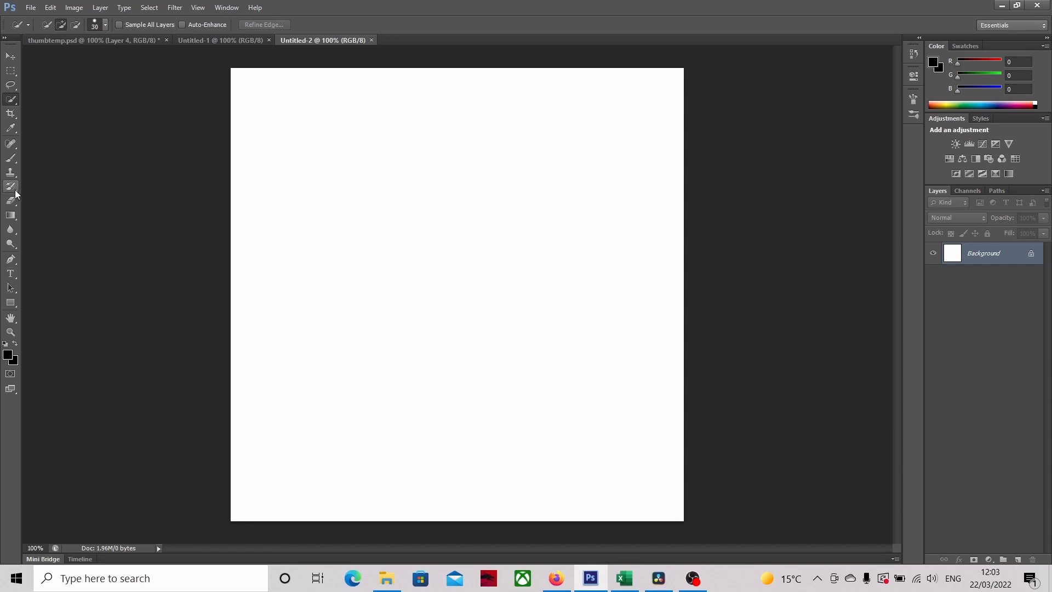
Draw a wide text box across the upper part of the canvas and set its font to Papyrus at 14 pt
click(10, 274)
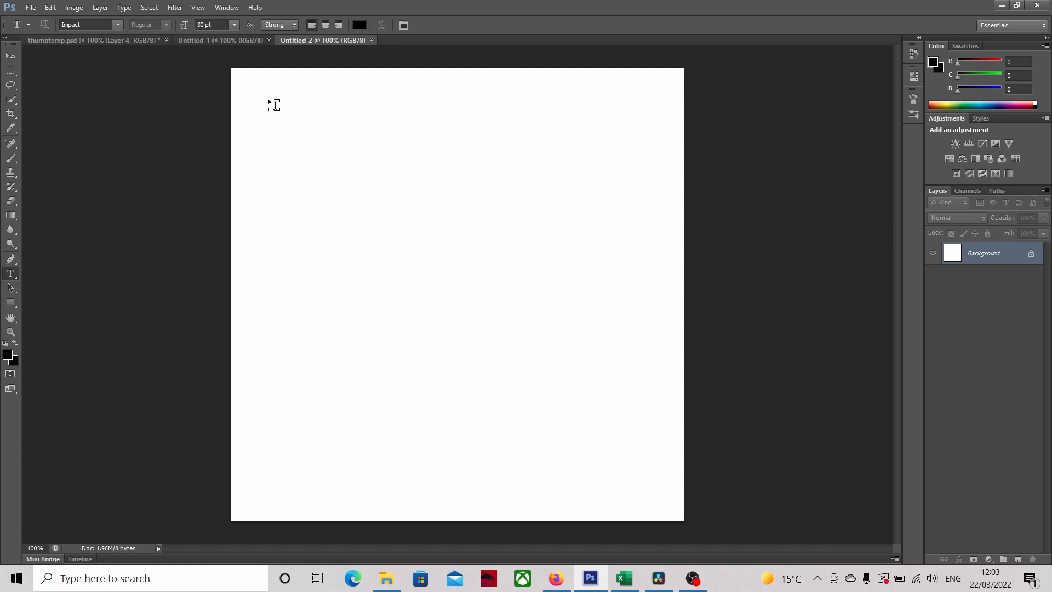
drag(252, 94, 632, 154)
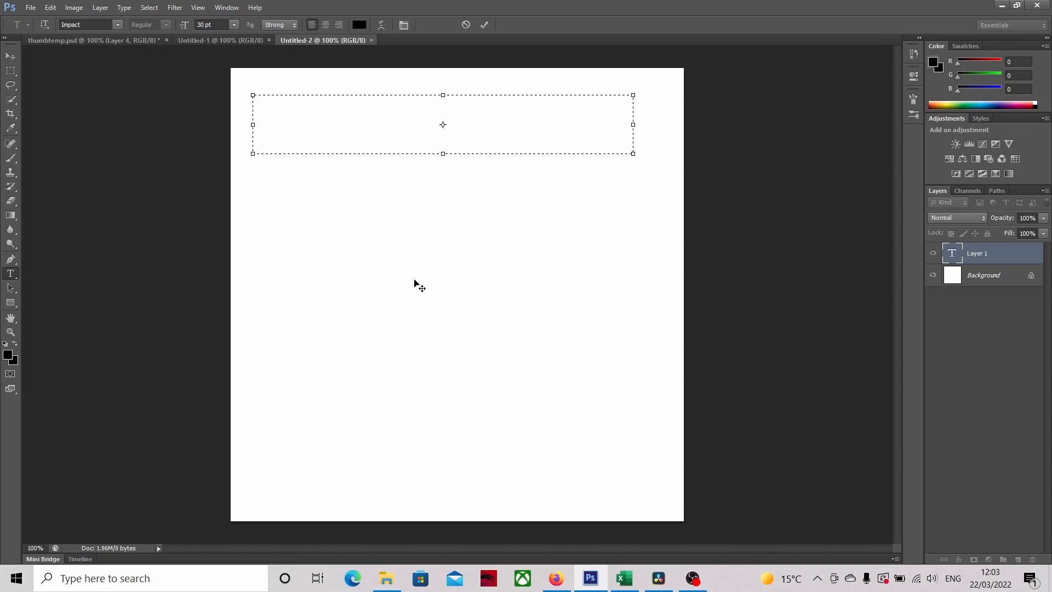
click(117, 24)
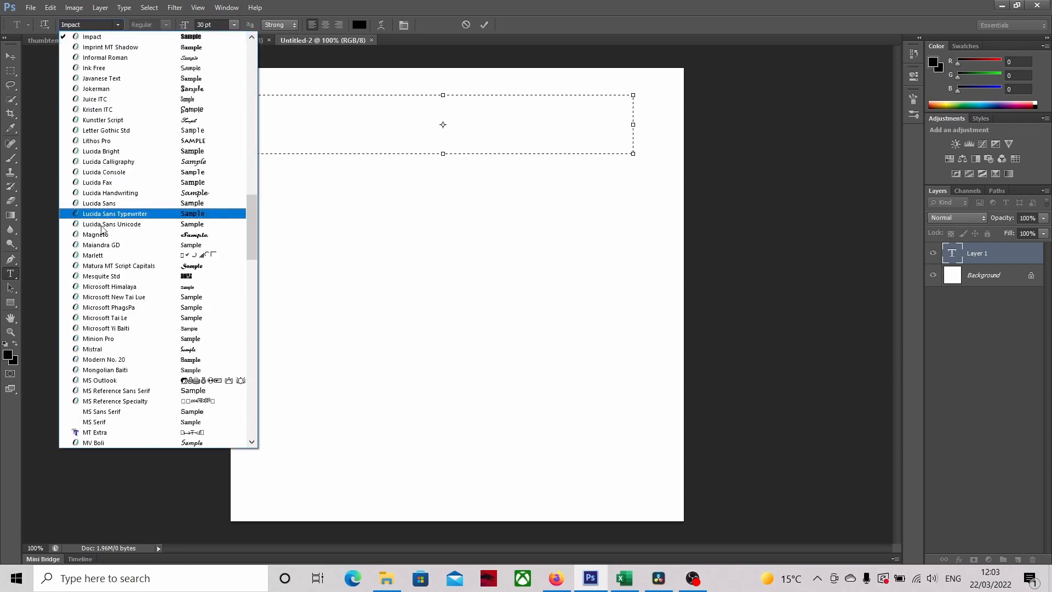
scroll(99, 329, down, 5)
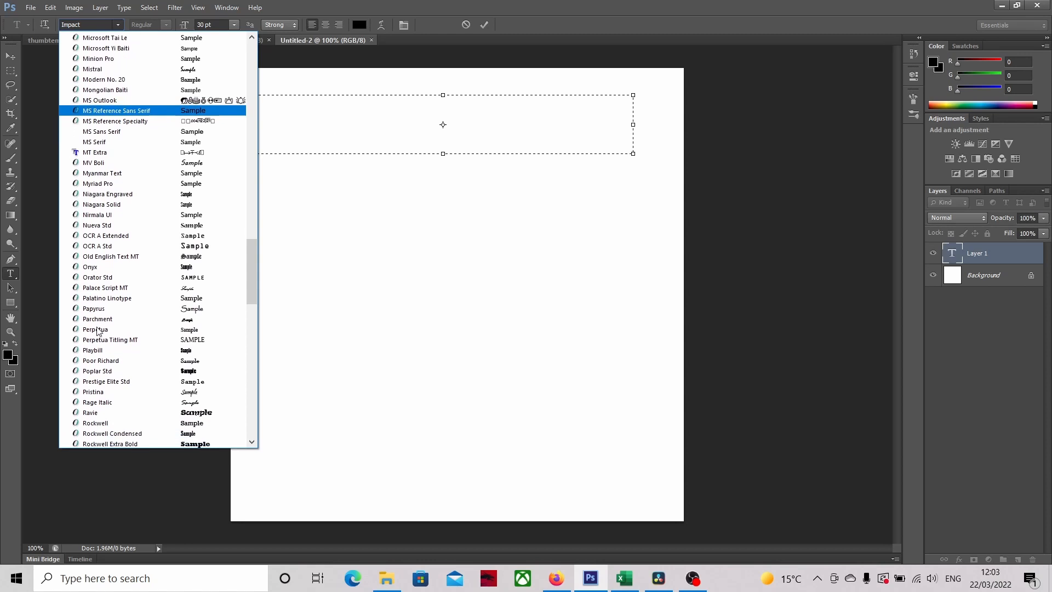
scroll(100, 340, down, 7)
scroll(101, 355, down, 7)
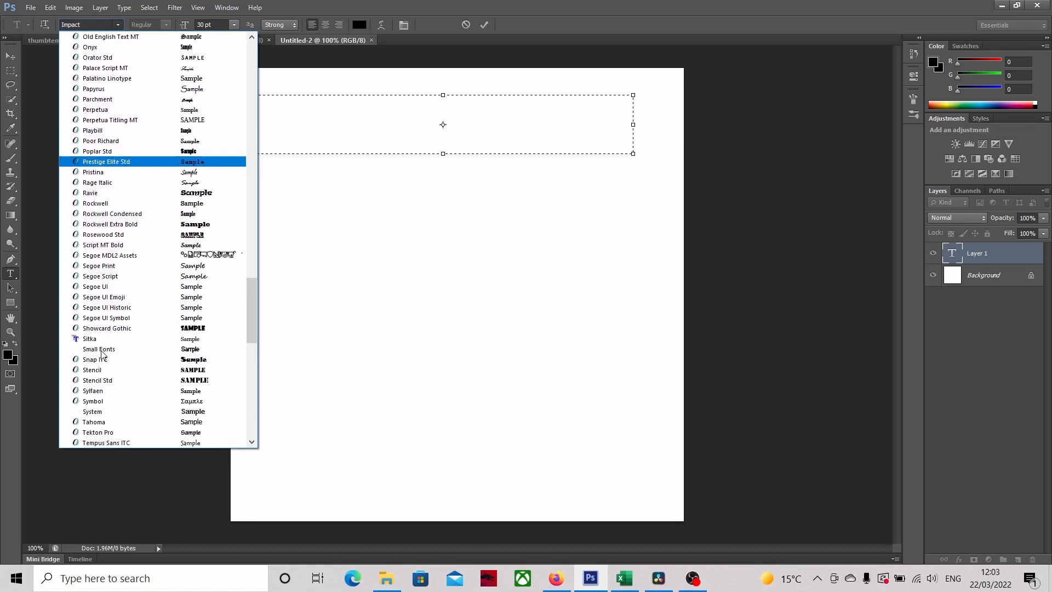
scroll(102, 356, down, 3)
scroll(106, 336, up, 10)
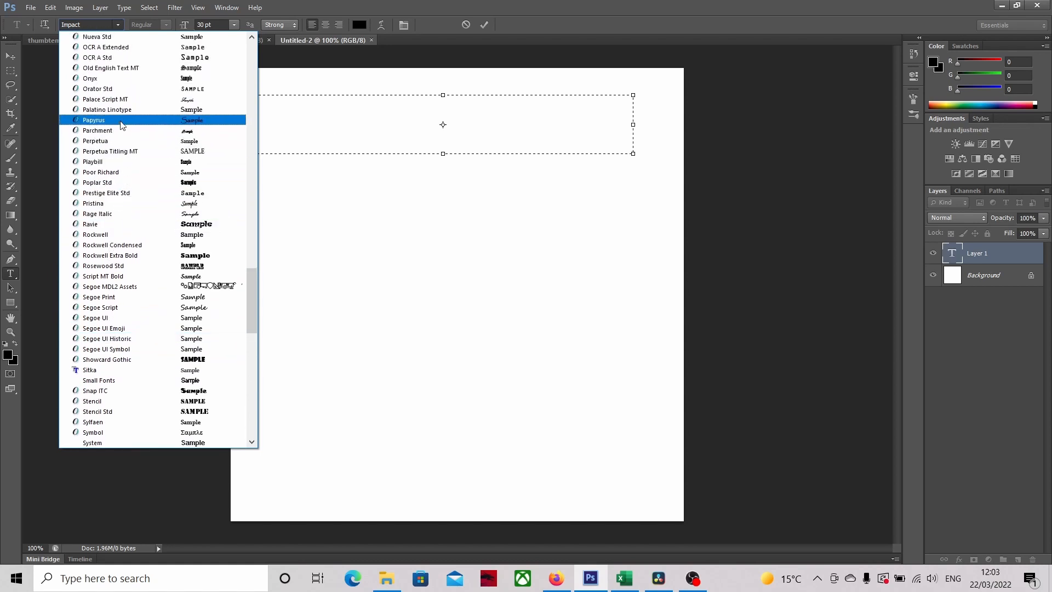
click(152, 125)
click(235, 25)
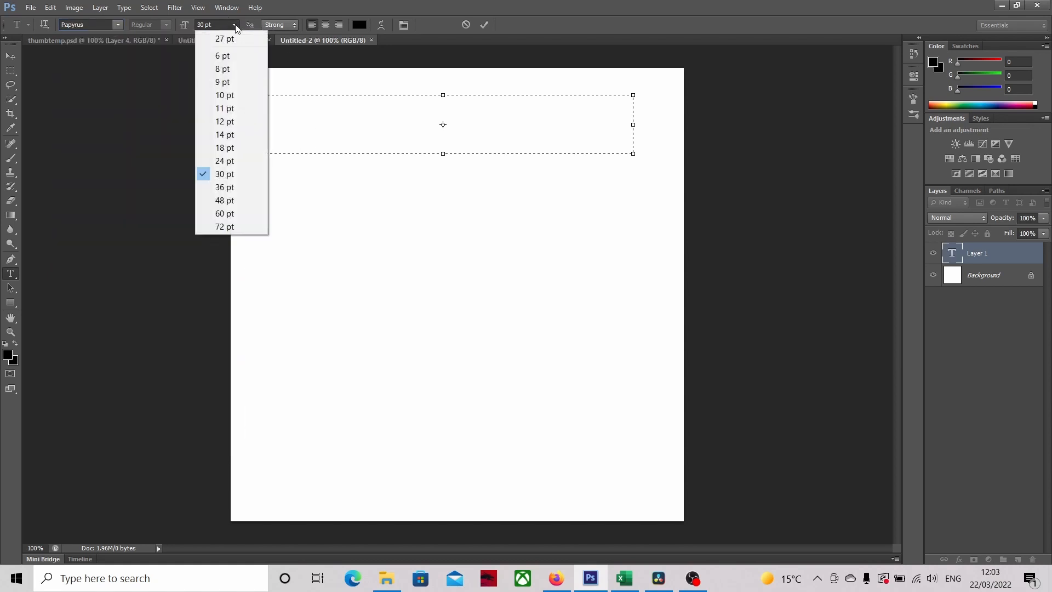
click(230, 136)
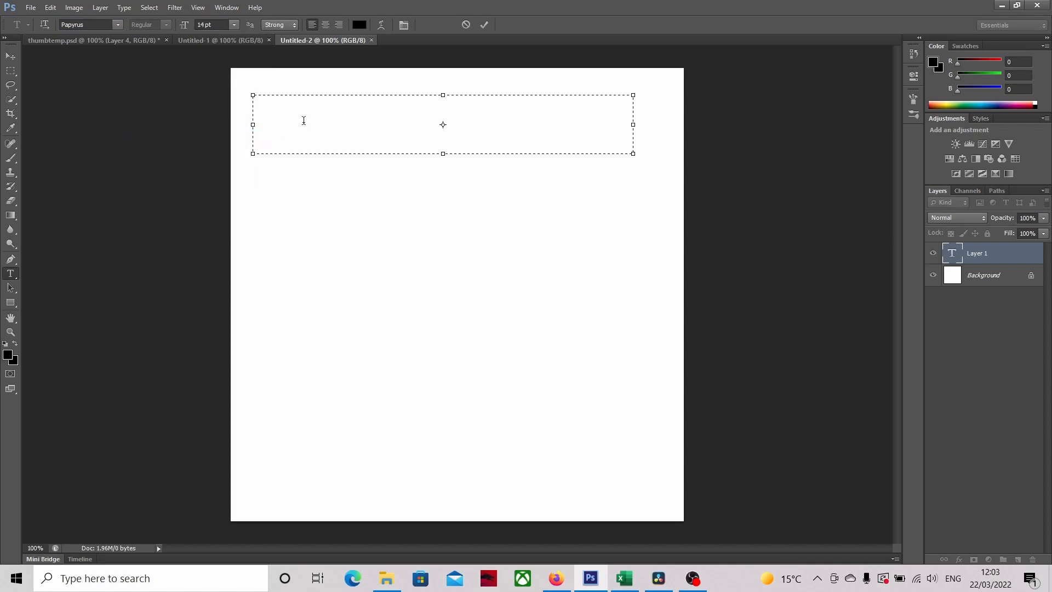
Enter the title "Tango Candle Company" in the text box and commit it
text(Tango)
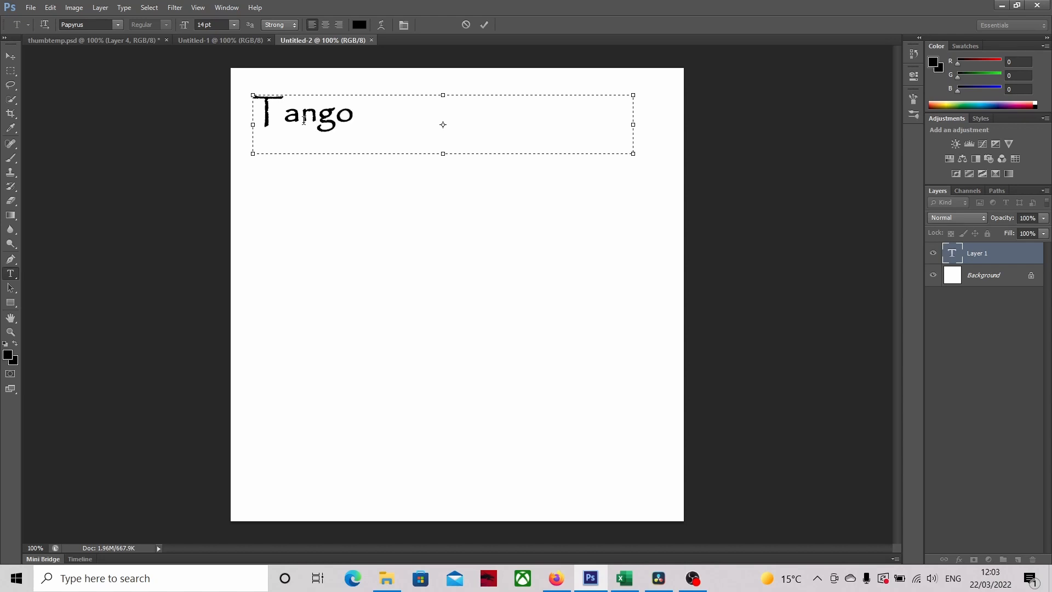
text( Candle Compal)
key(BackSpace)
text(ny)
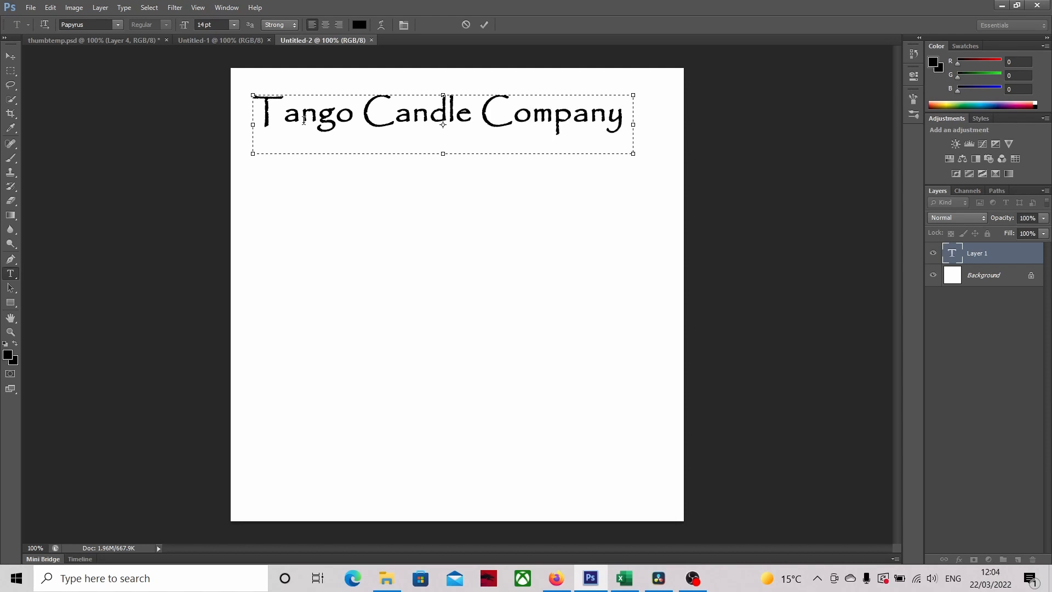
click(11, 71)
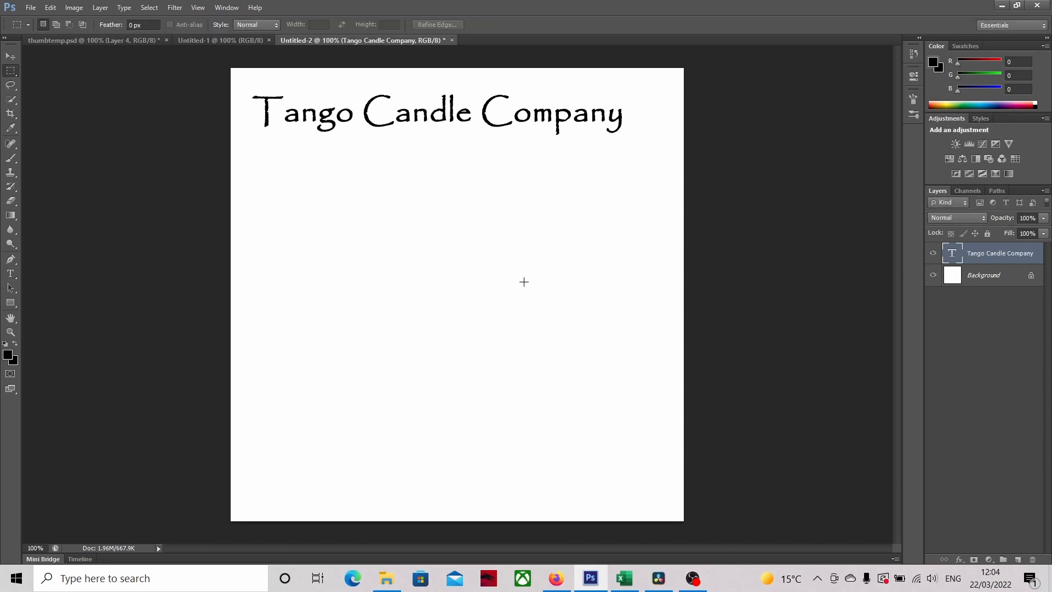
Add a new layer with default settings and place the title text layer above it
click(100, 8)
mouse_move(111, 21)
click(270, 23)
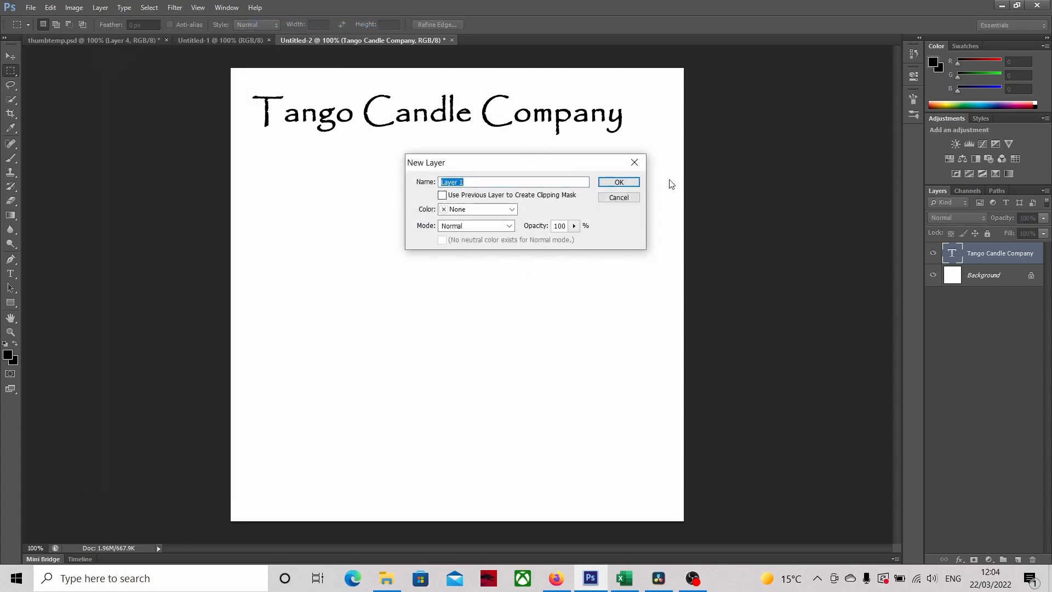
click(633, 182)
drag(1005, 276, 1000, 255)
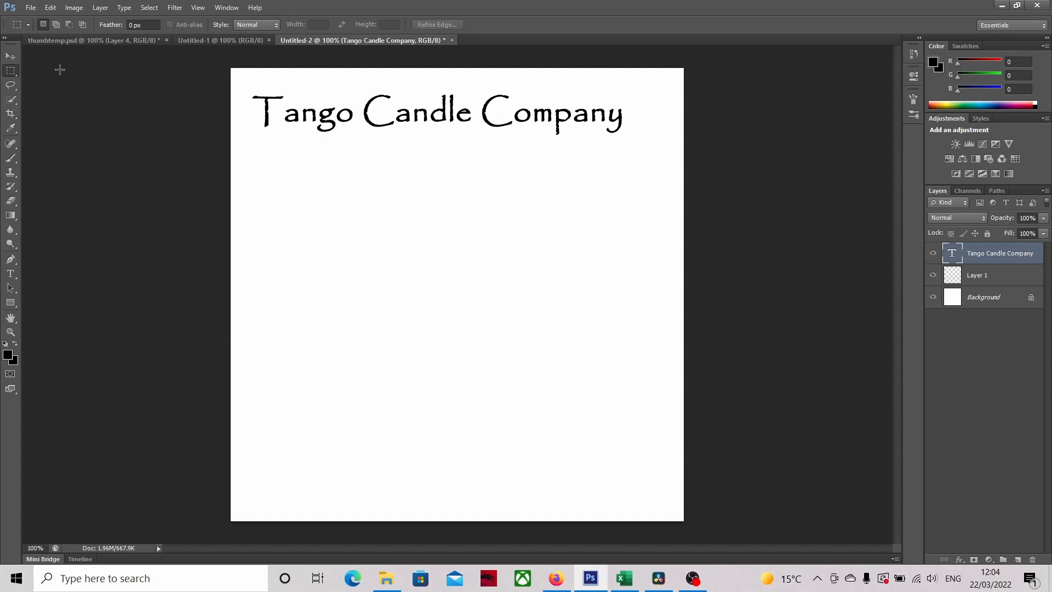
On Layer 1, stamp the infinity-with-birds brush in black below the title, applying it twice at the same spot to darken it
click(12, 101)
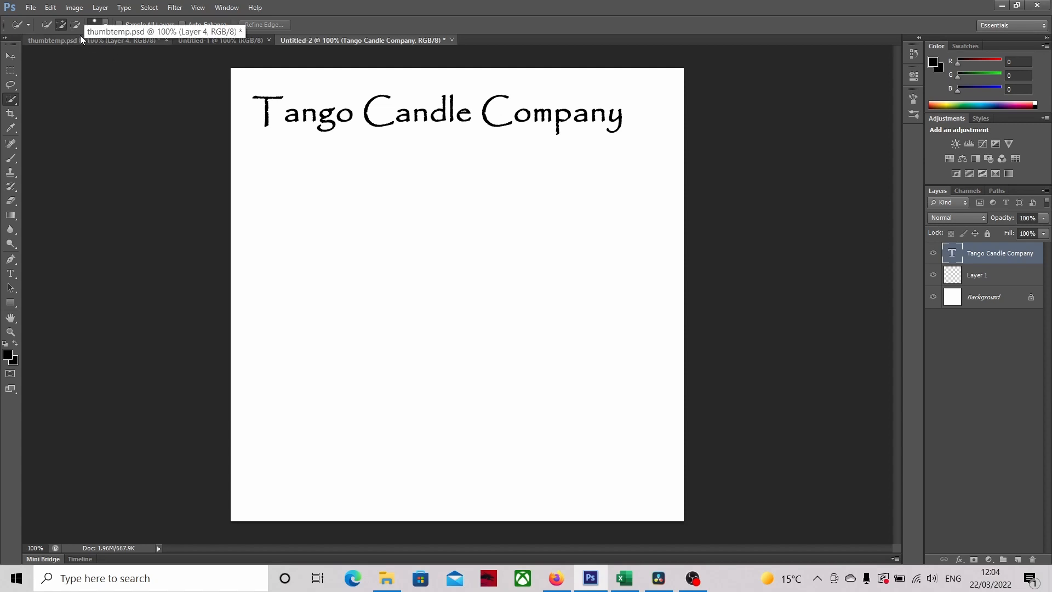
click(12, 158)
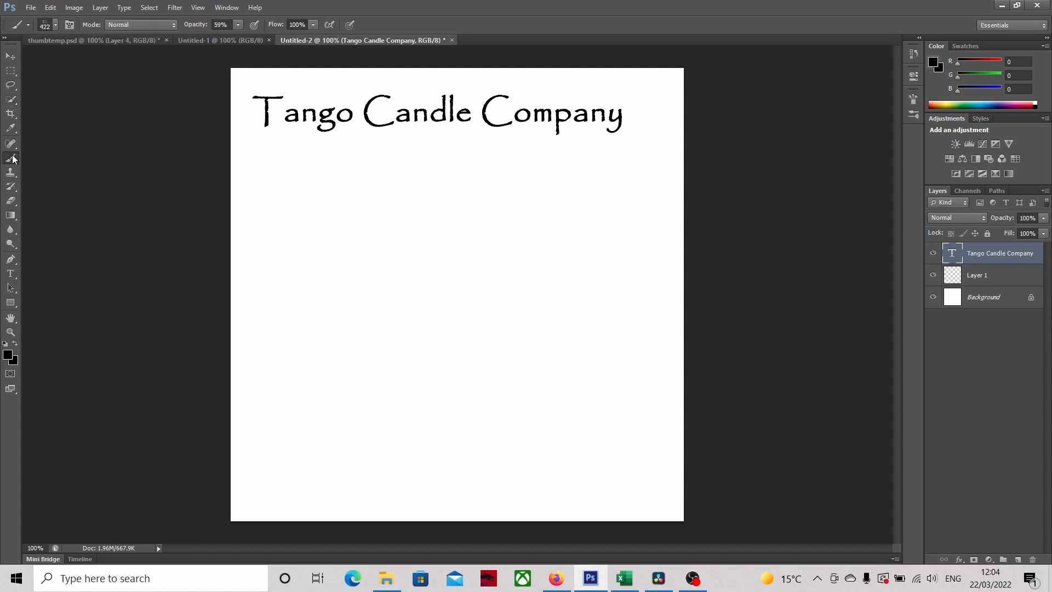
click(55, 24)
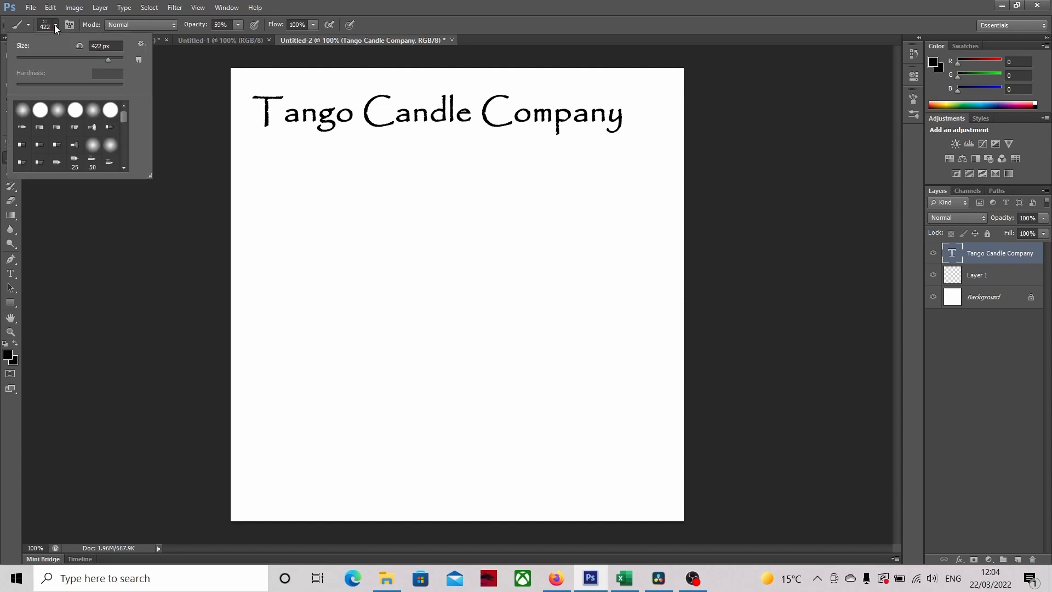
scroll(105, 128, down, 6)
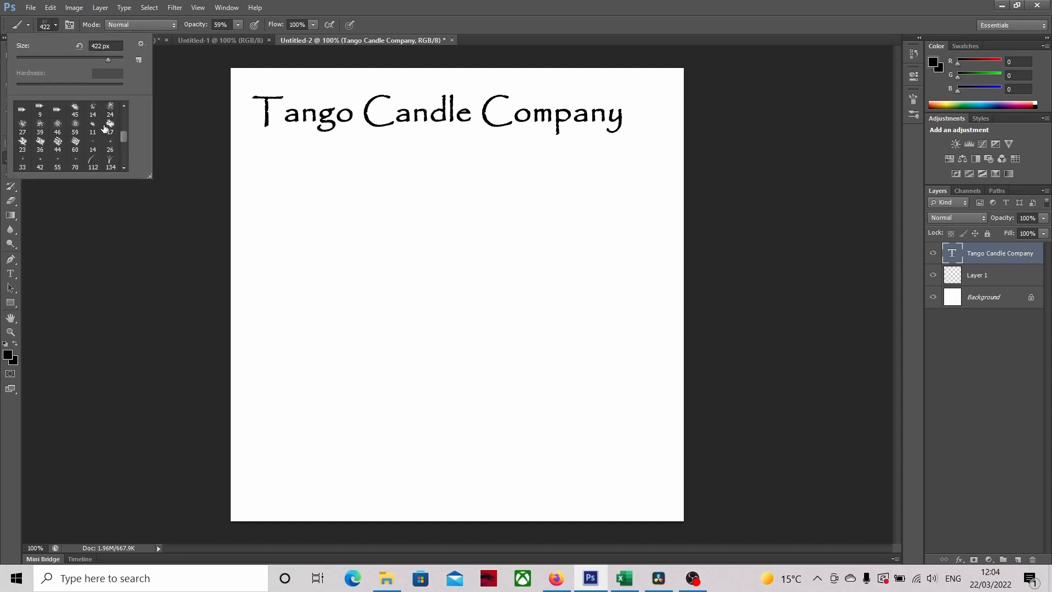
scroll(74, 143, down, 1)
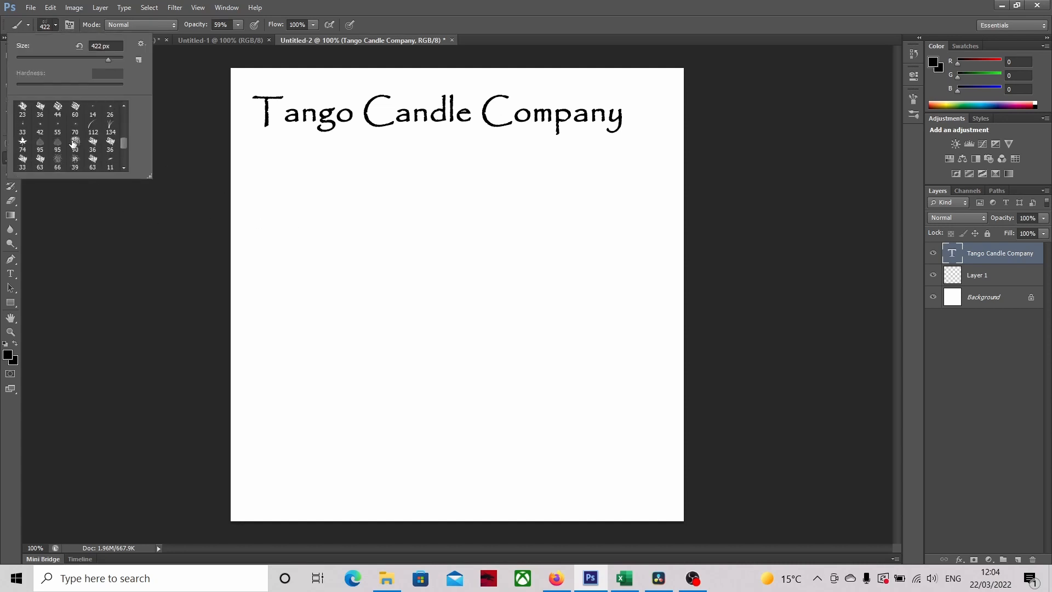
click(993, 275)
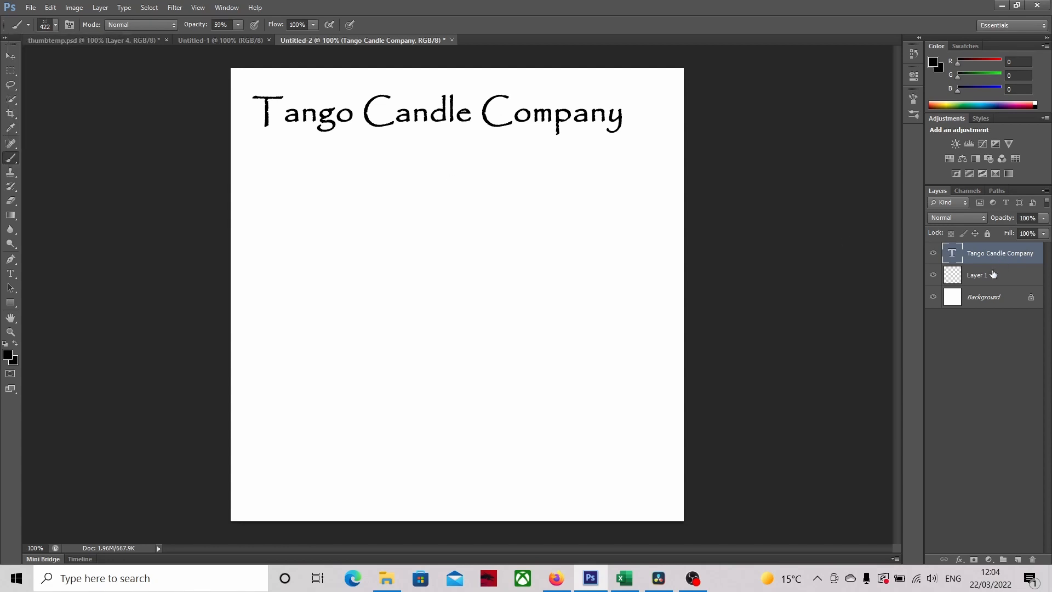
click(993, 275)
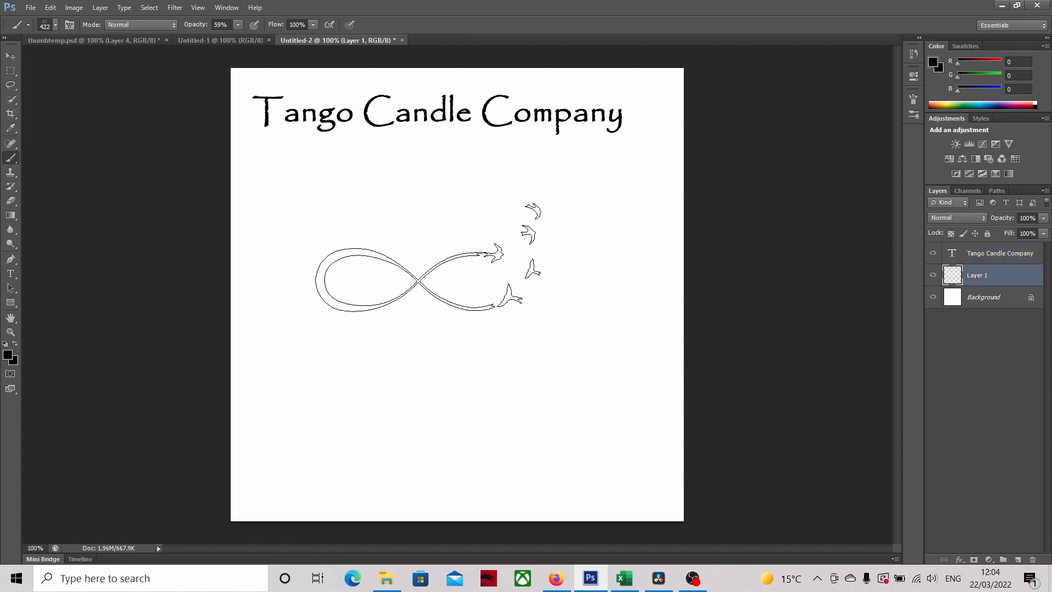
click(432, 240)
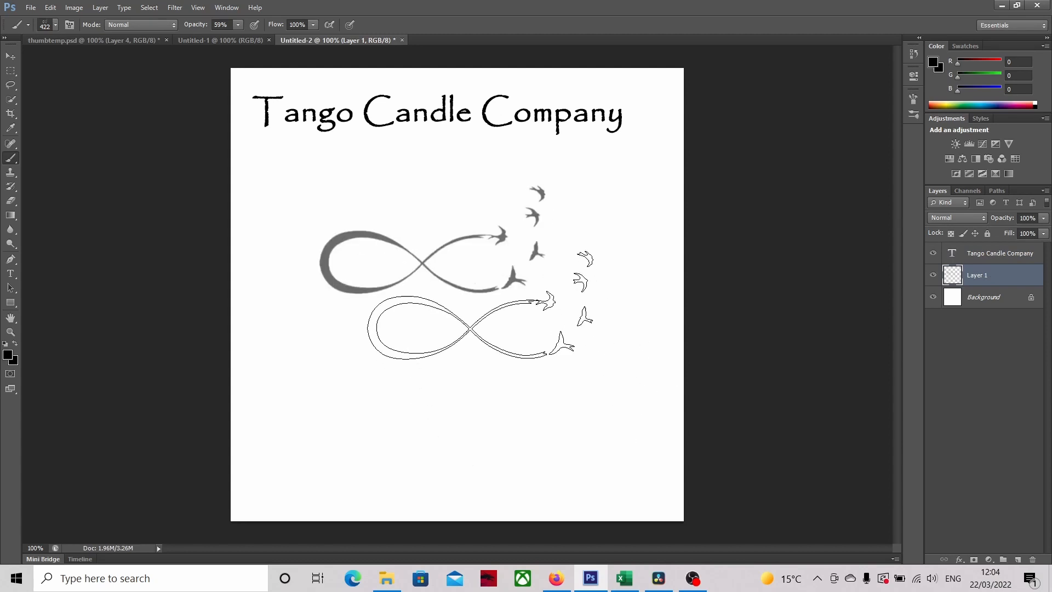
key(ctrl+z)
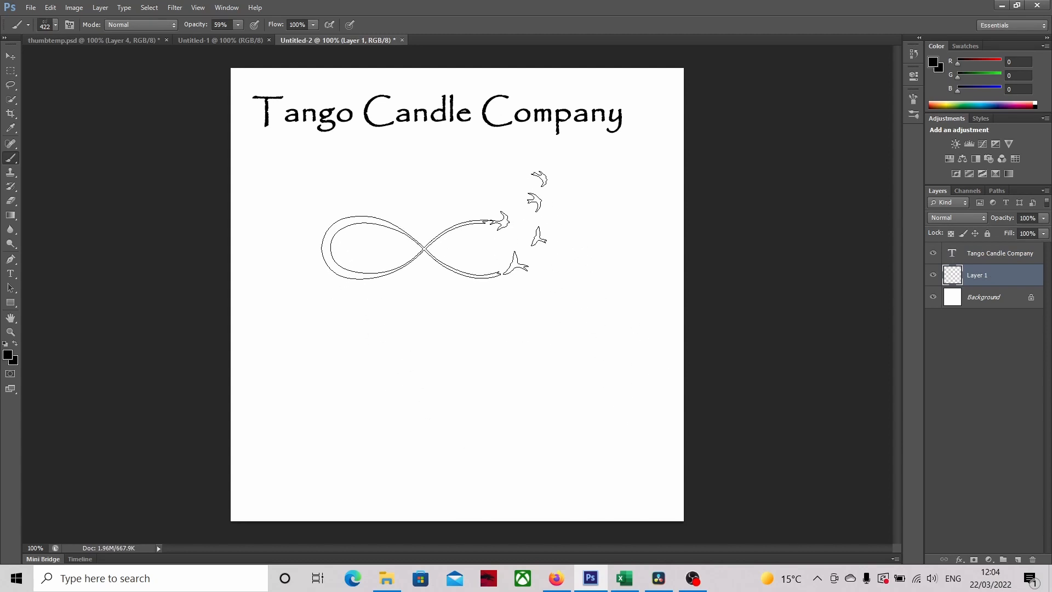
click(431, 219)
click(431, 219)
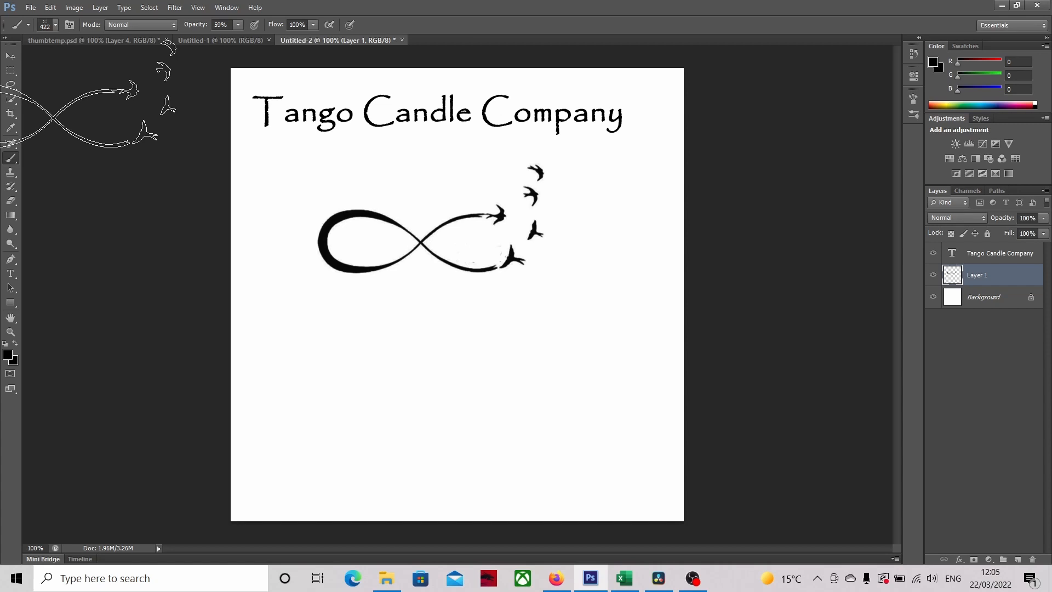
Load the infinity.abr brush file into the brush presets
click(70, 25)
click(55, 25)
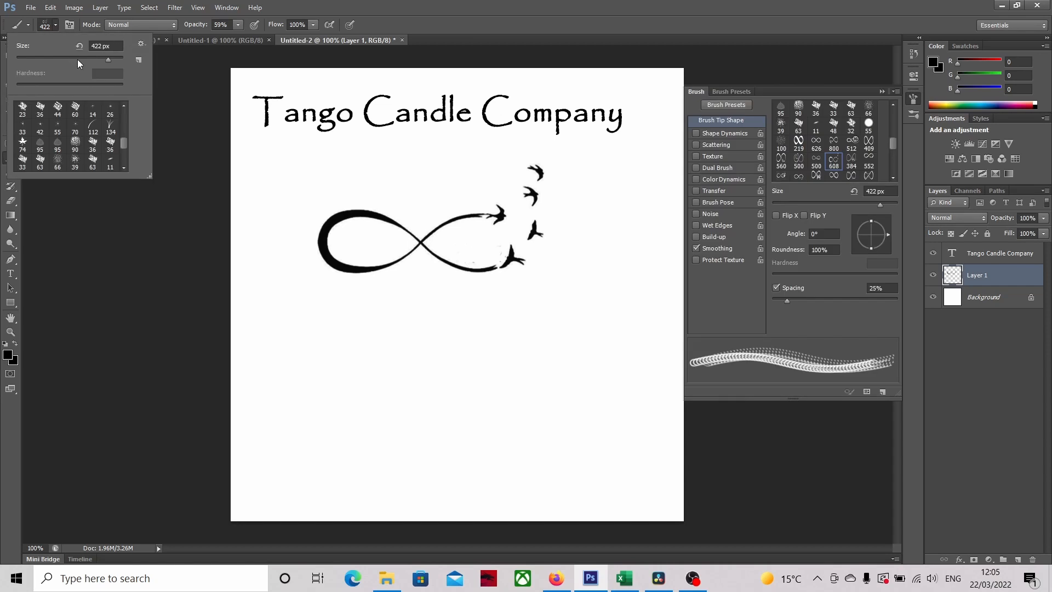
click(141, 44)
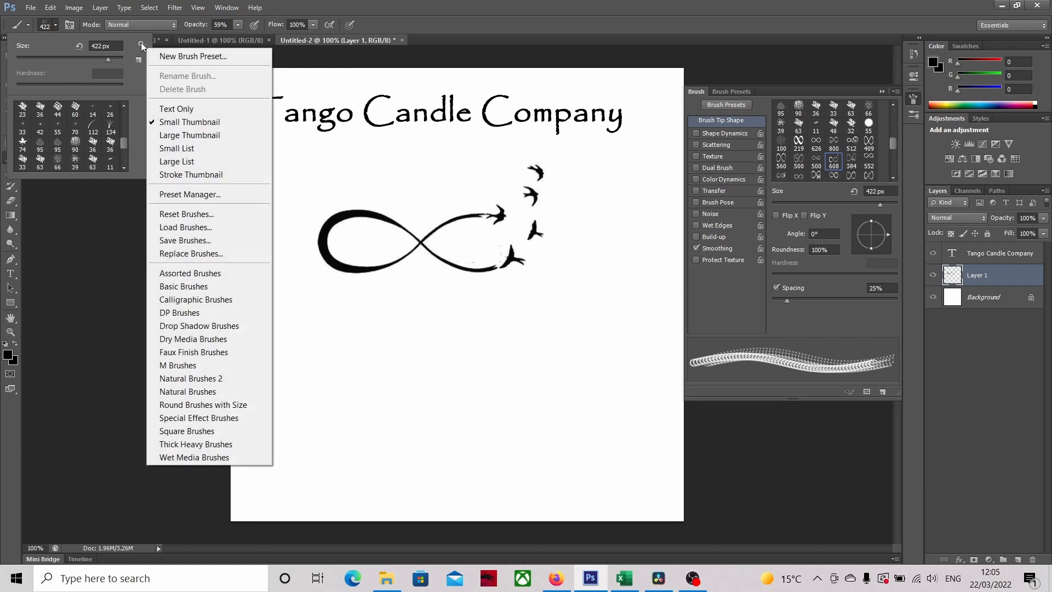
click(202, 232)
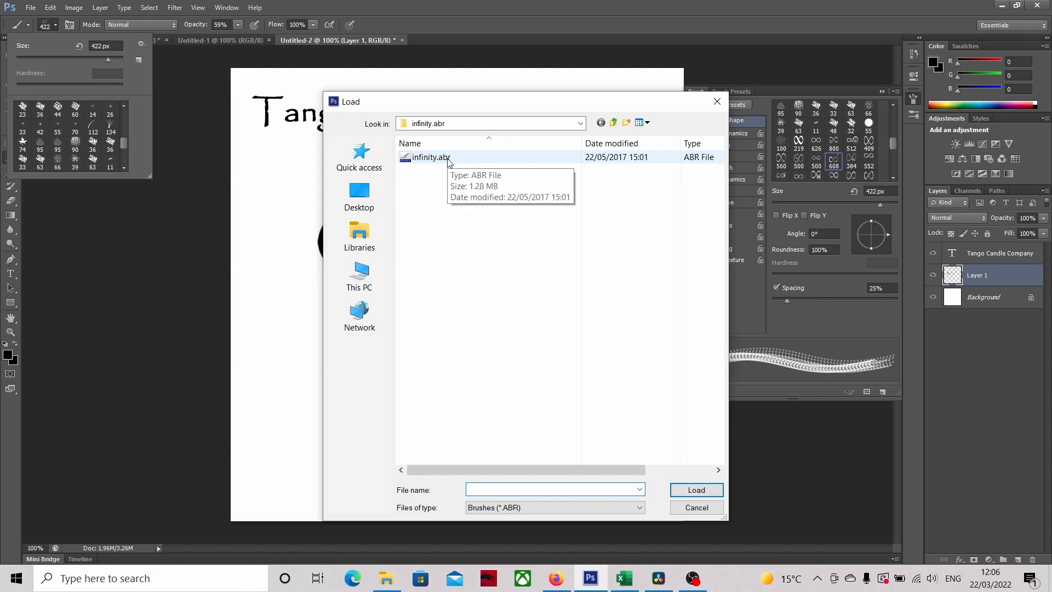
double_click(431, 157)
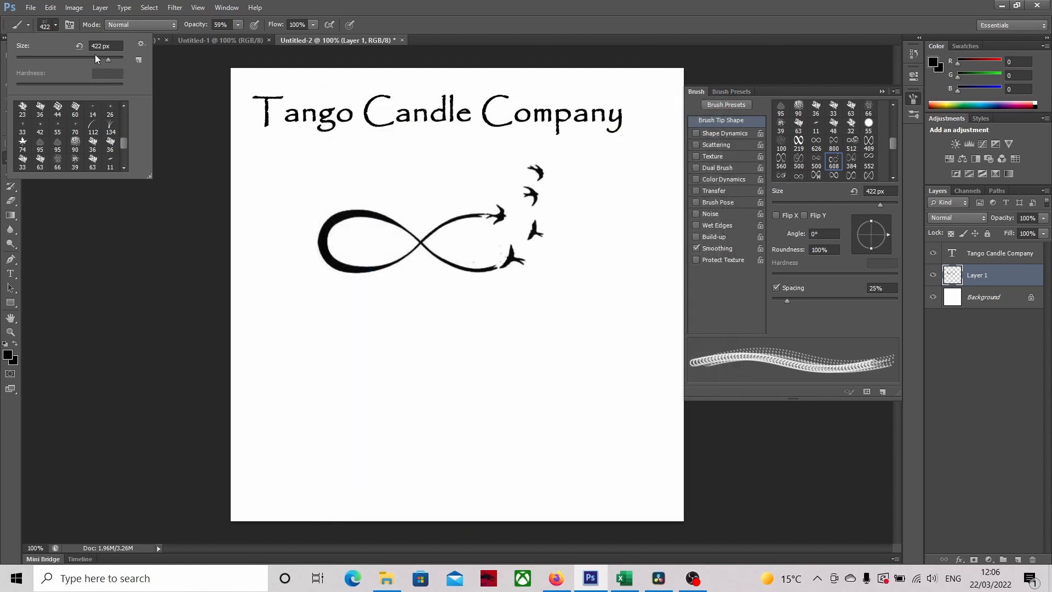
click(387, 5)
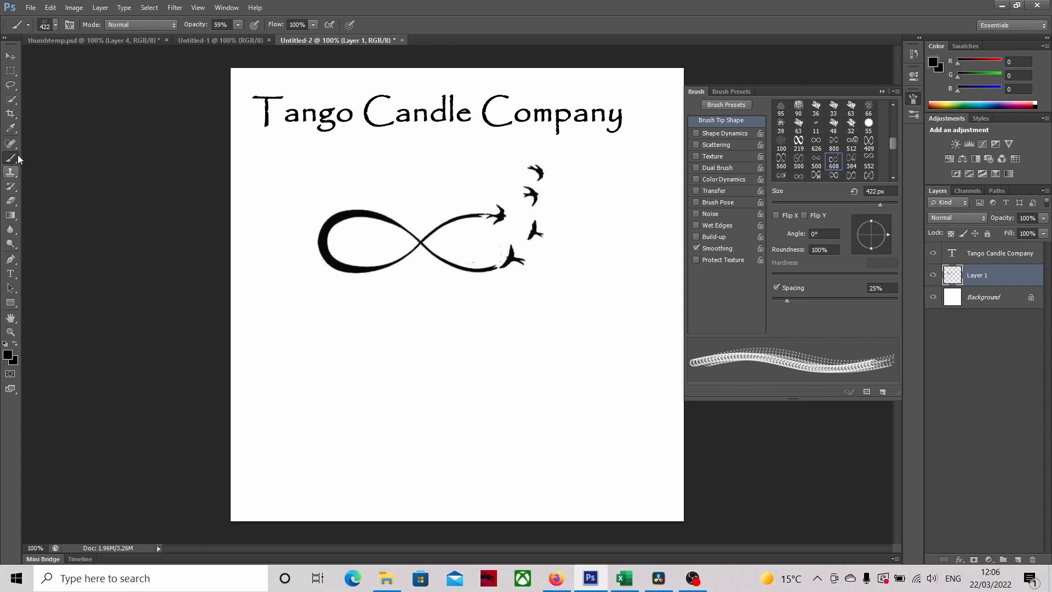
Add the text "I miss you baby" in a wide text box below the infinity graphic and set it to 24 pt
click(10, 273)
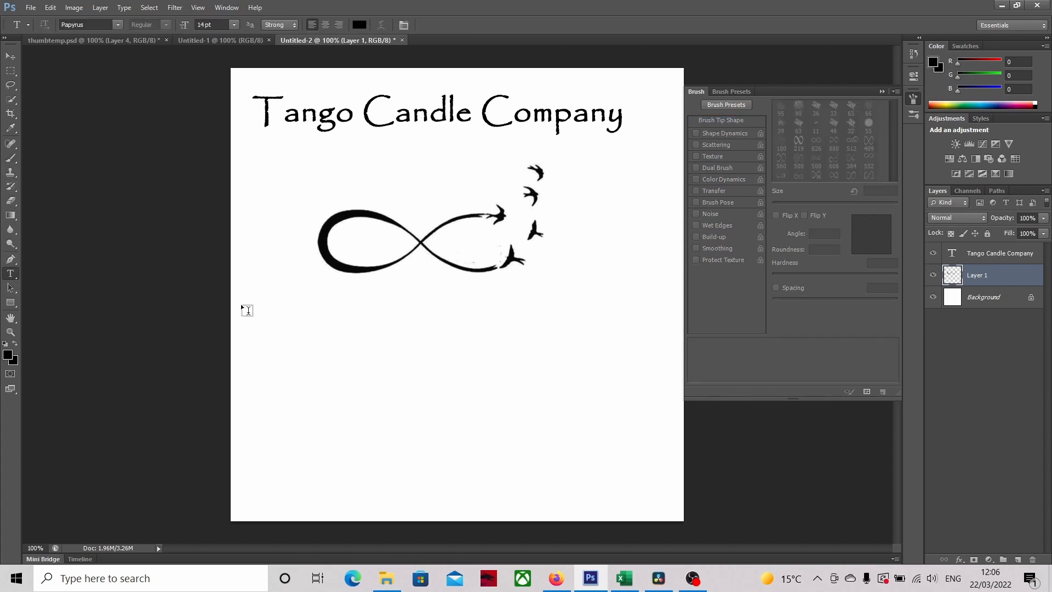
drag(253, 311, 640, 419)
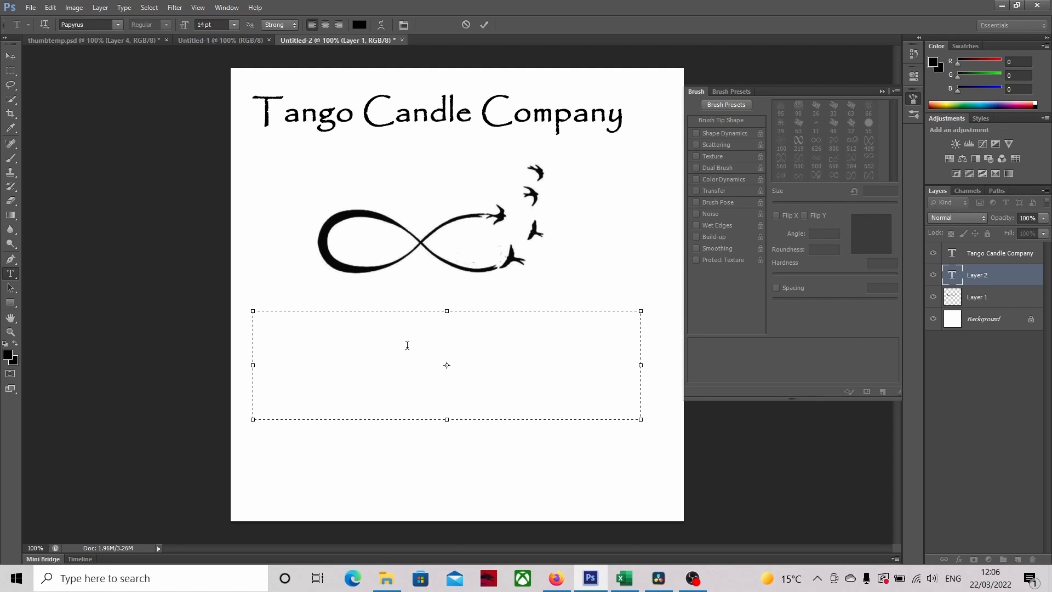
text(I miss you)
text(y)
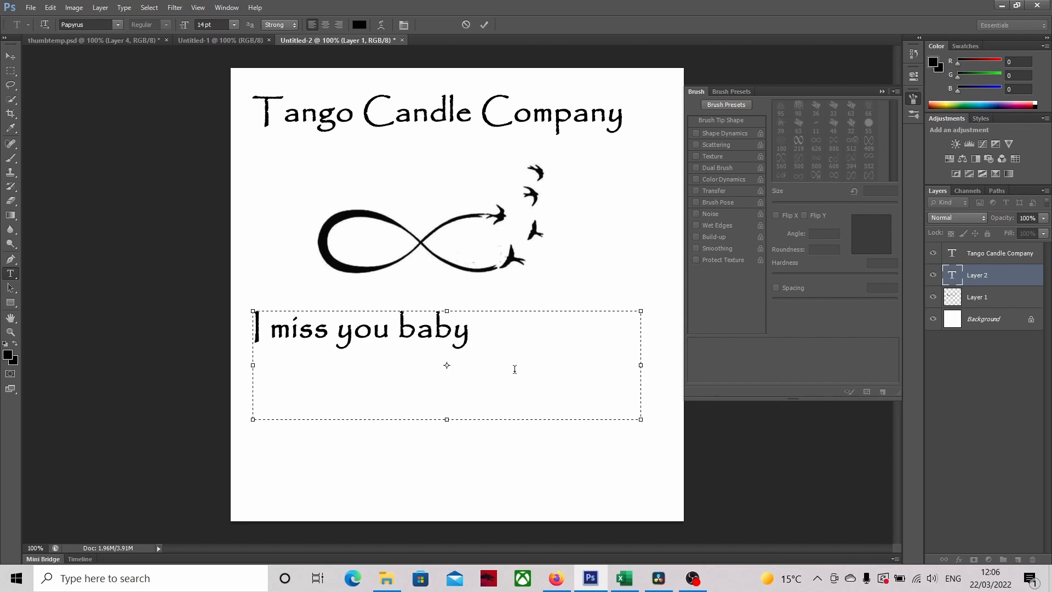
key(ctrl+a)
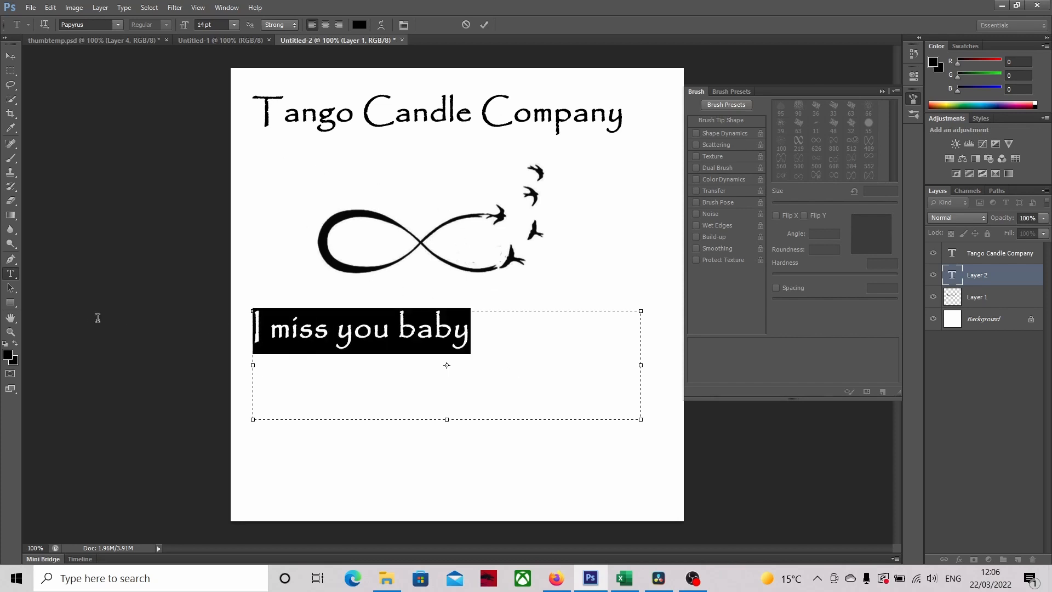
click(236, 25)
click(231, 147)
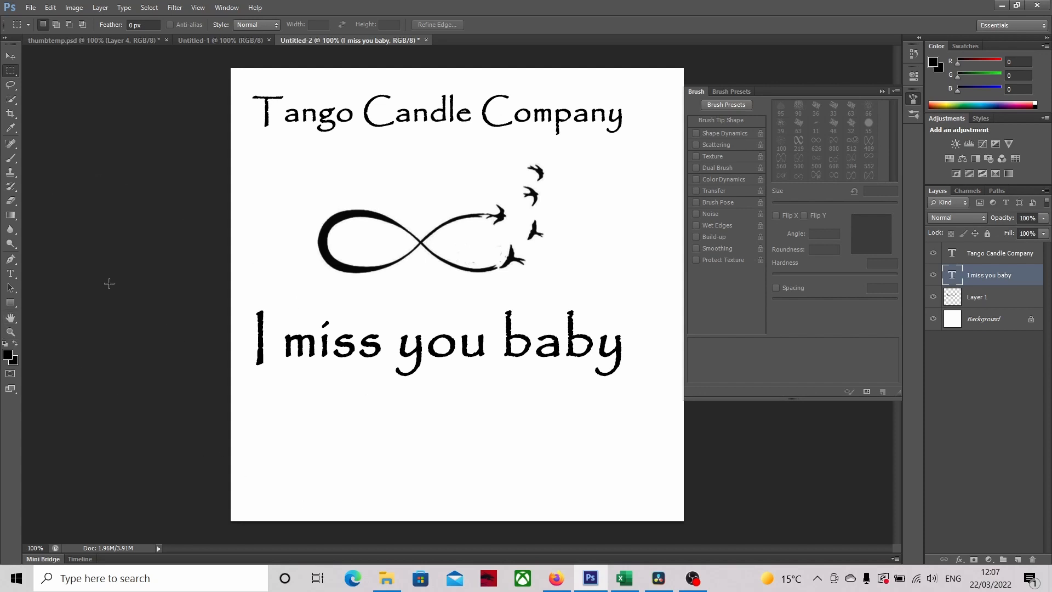
Add a text box along the label's bottom edge reading "Handmade in UK" at 10 pt and commit it
click(10, 273)
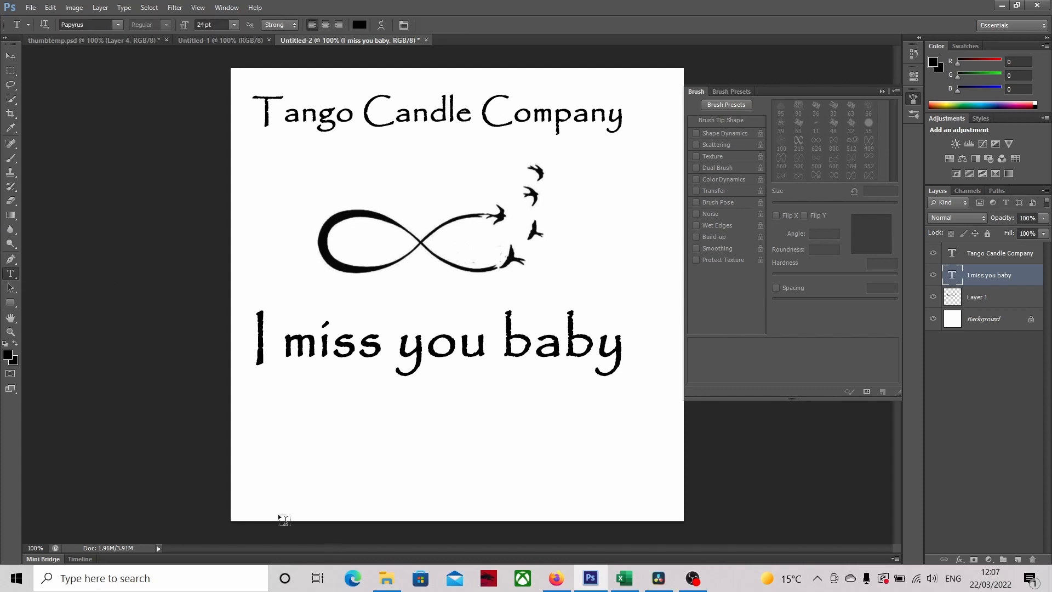
drag(244, 478, 630, 517)
click(234, 25)
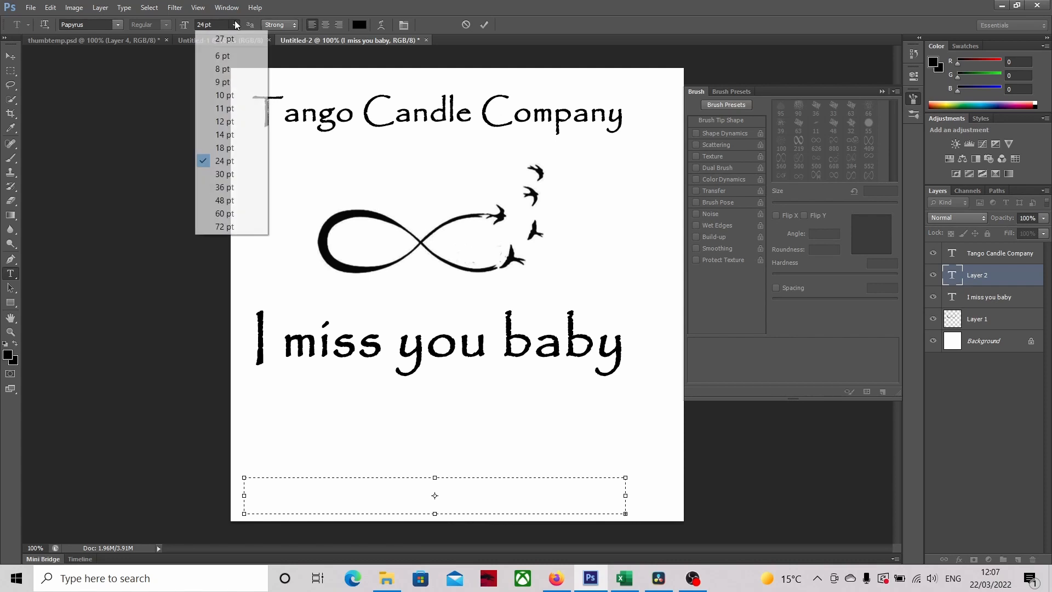
click(234, 134)
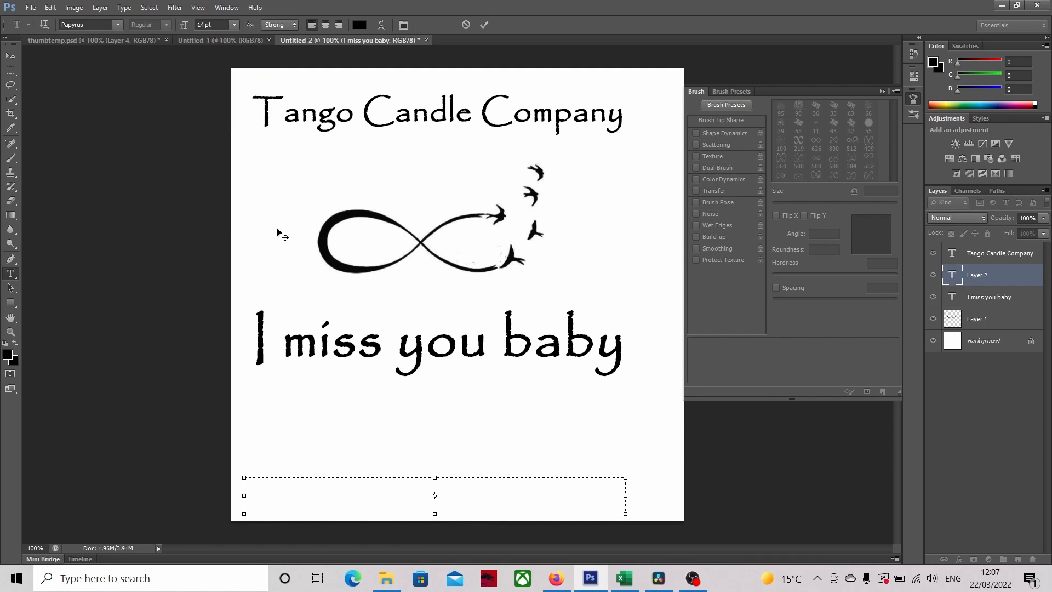
click(235, 25)
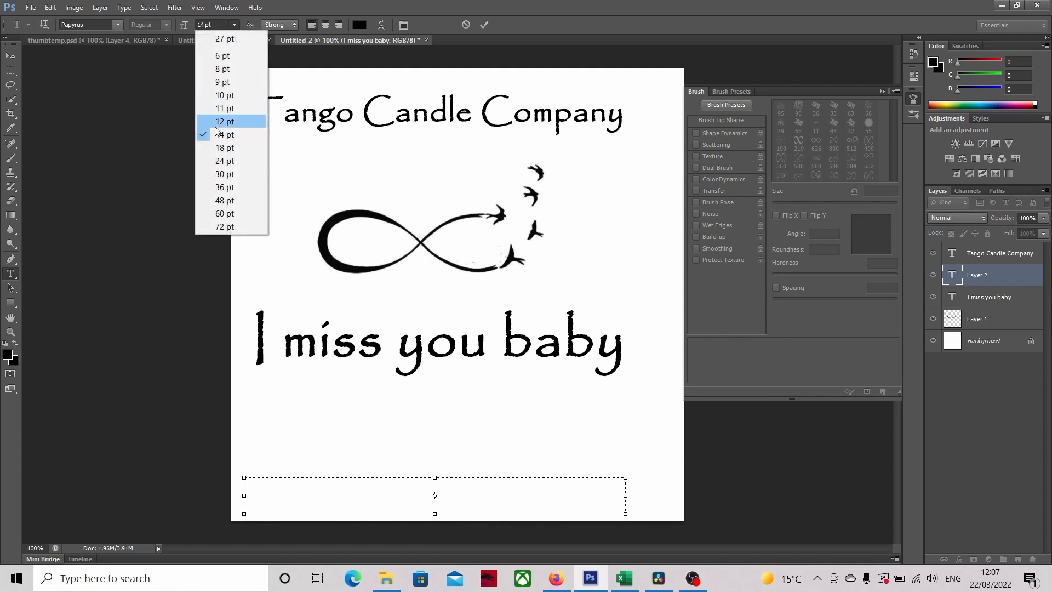
click(219, 125)
click(234, 25)
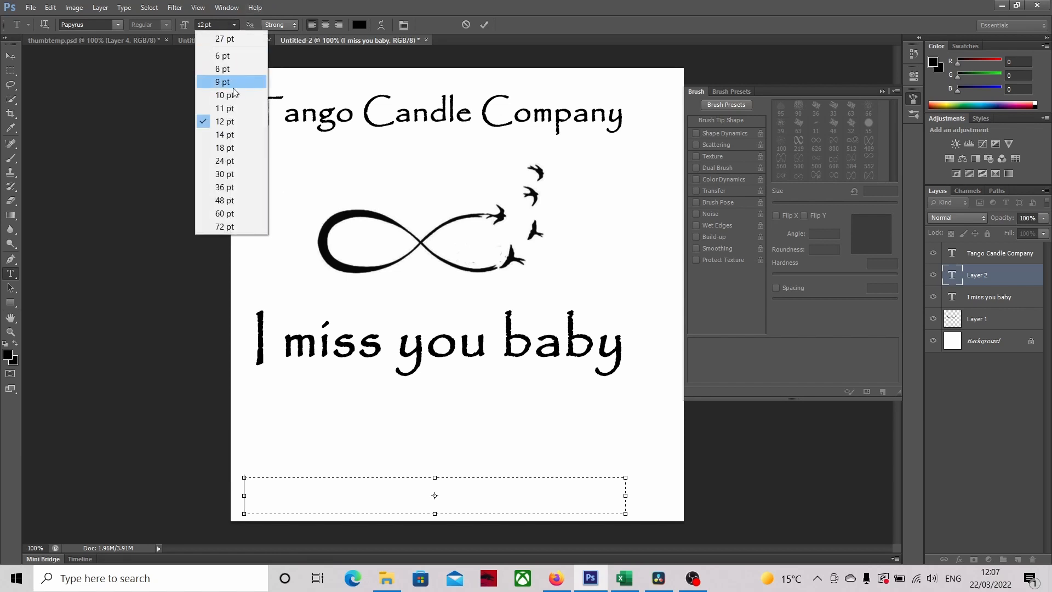
click(234, 110)
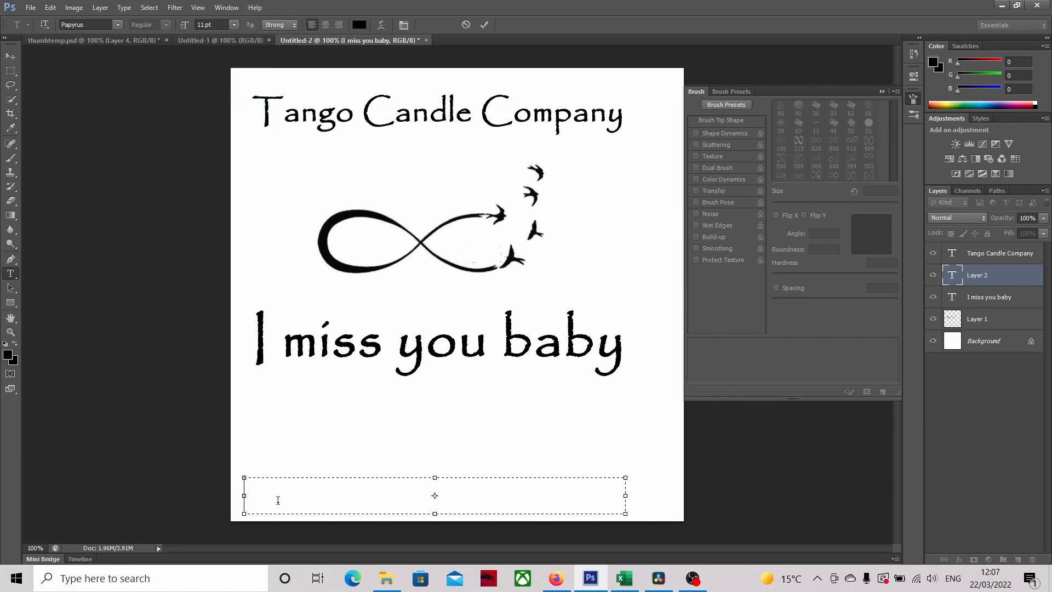
click(234, 24)
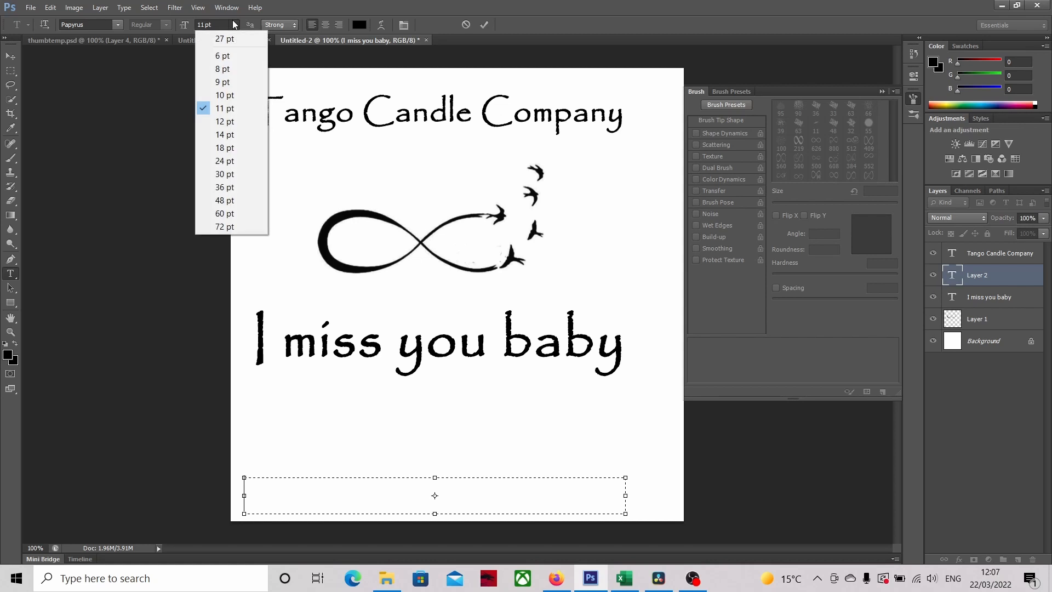
click(226, 94)
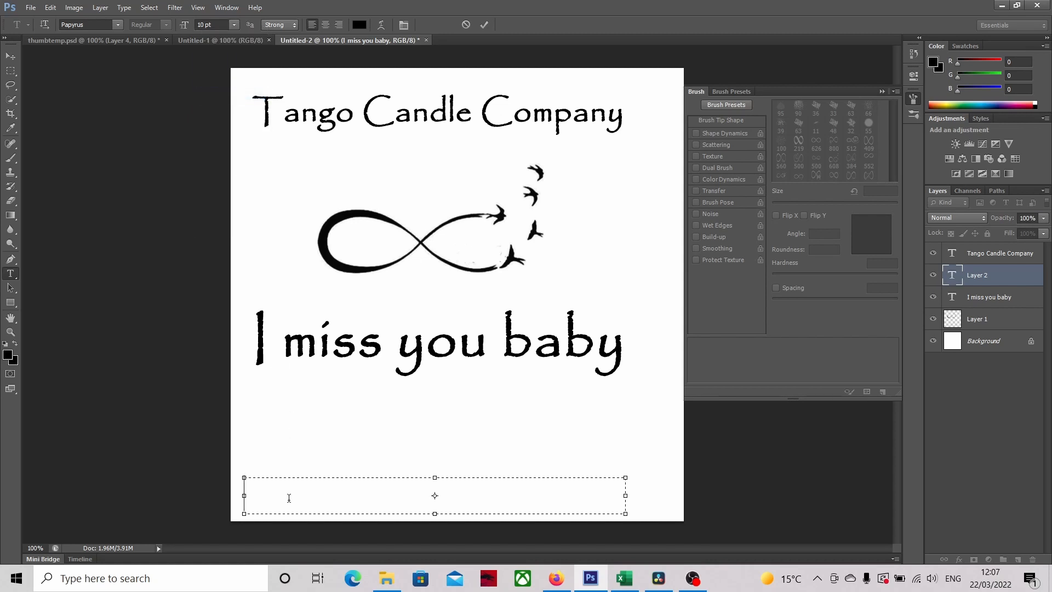
text(Handmade in UK)
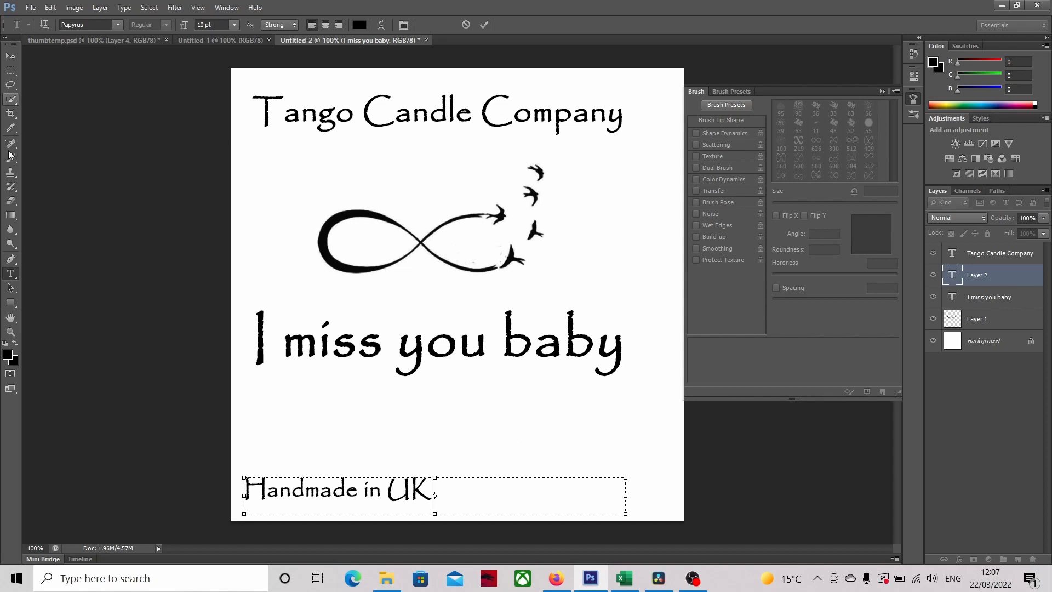
click(10, 70)
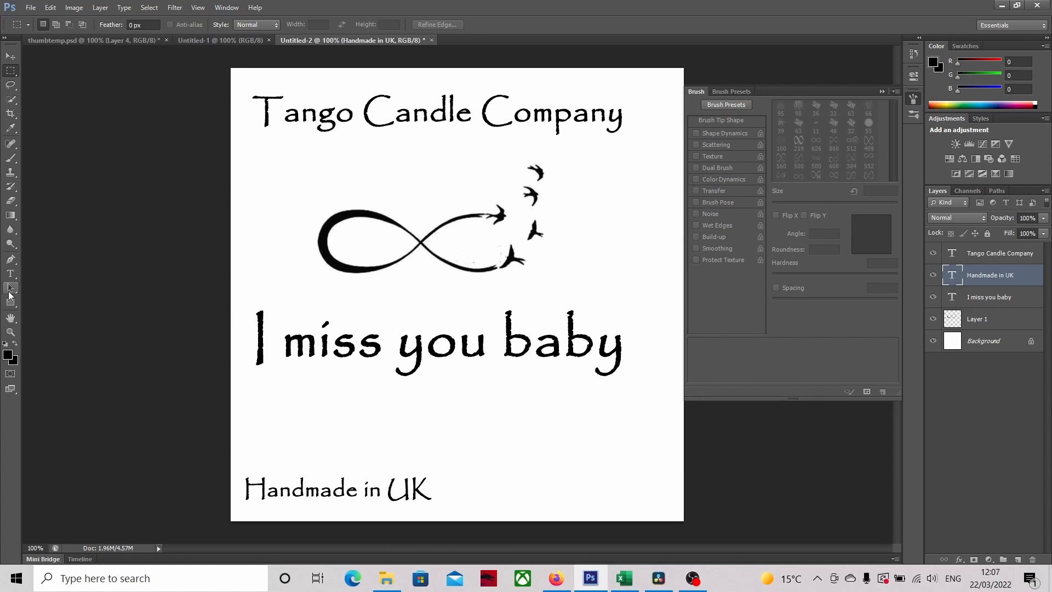
Reduce the "Handmade in UK" text to 6 pt and shift it slightly within the label's lower-left corner
click(10, 274)
click(358, 490)
drag(246, 490, 442, 481)
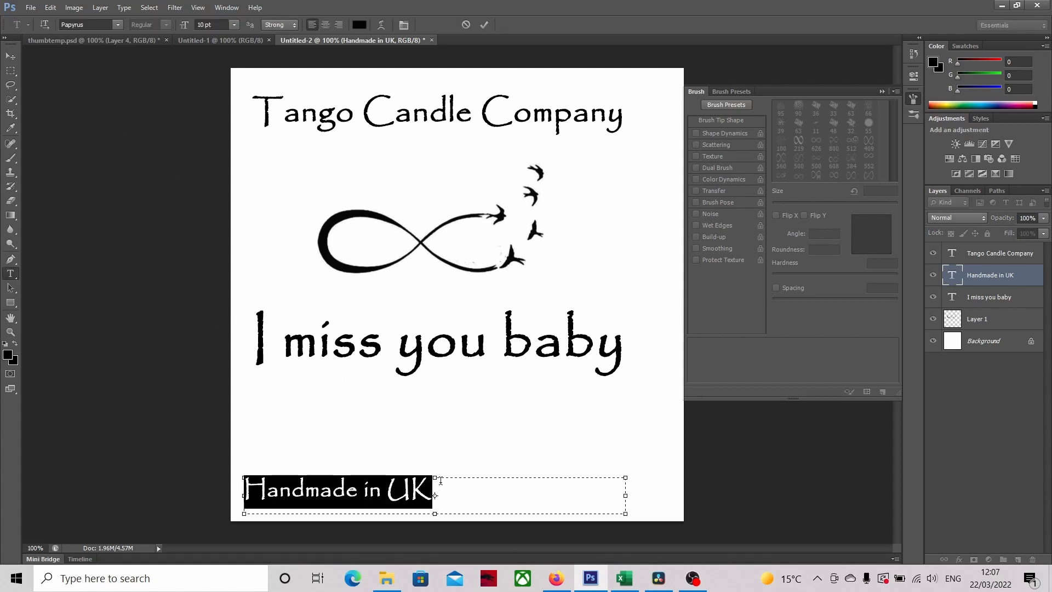
click(234, 24)
click(220, 69)
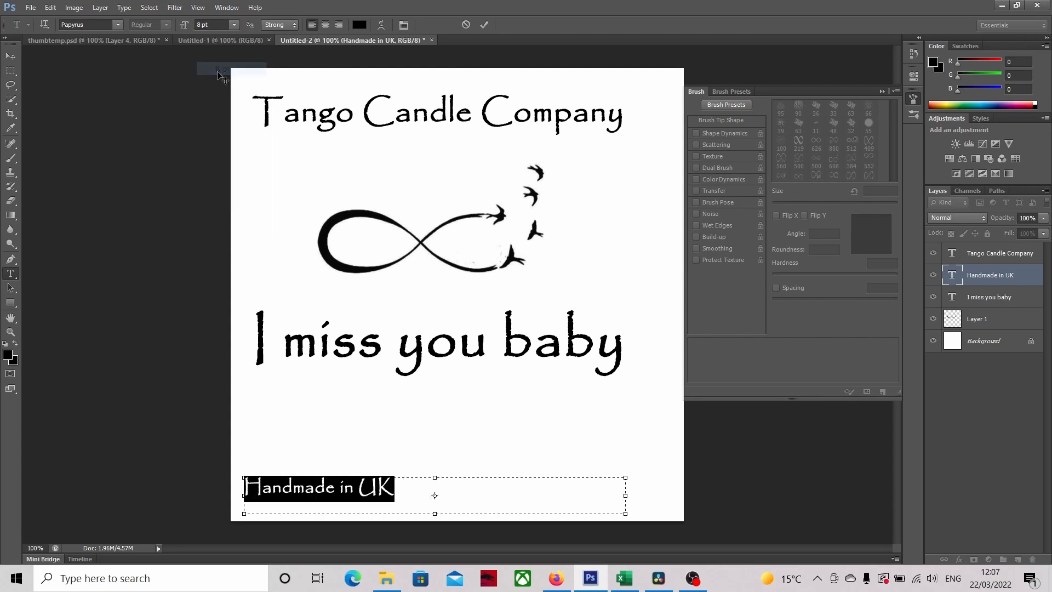
click(235, 27)
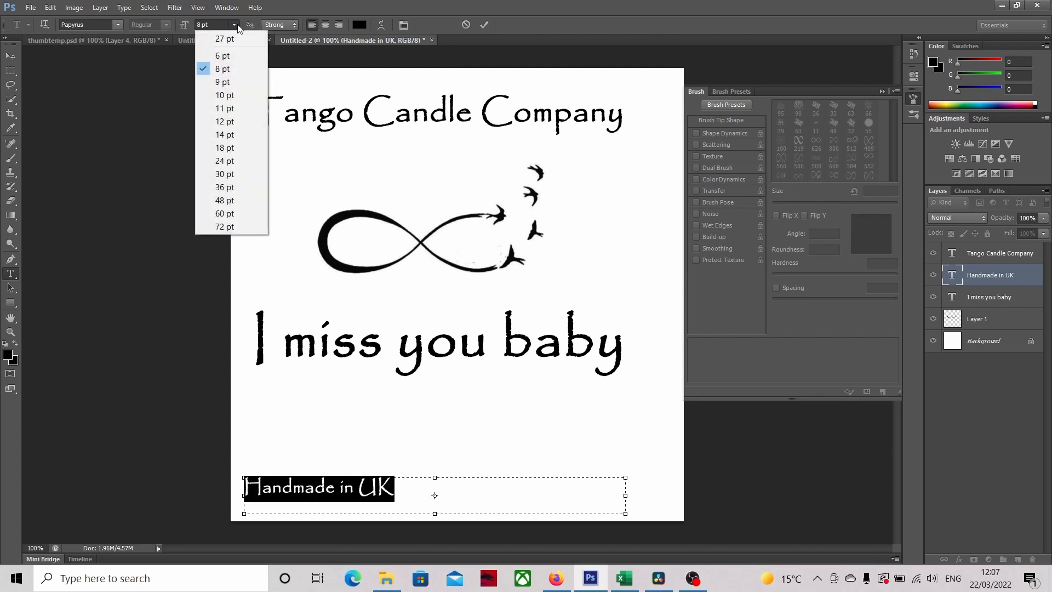
click(233, 56)
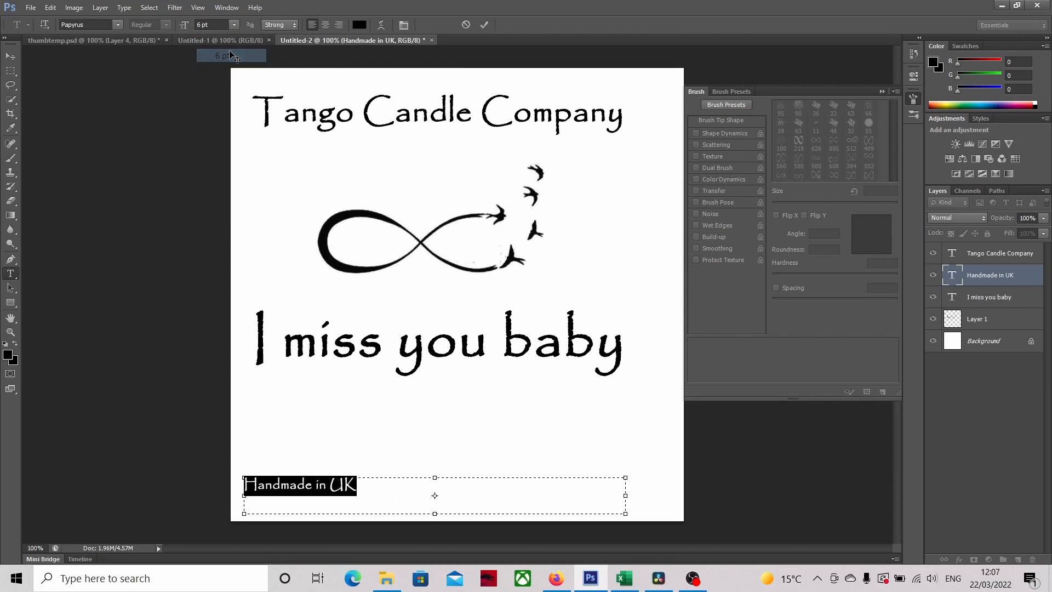
click(10, 56)
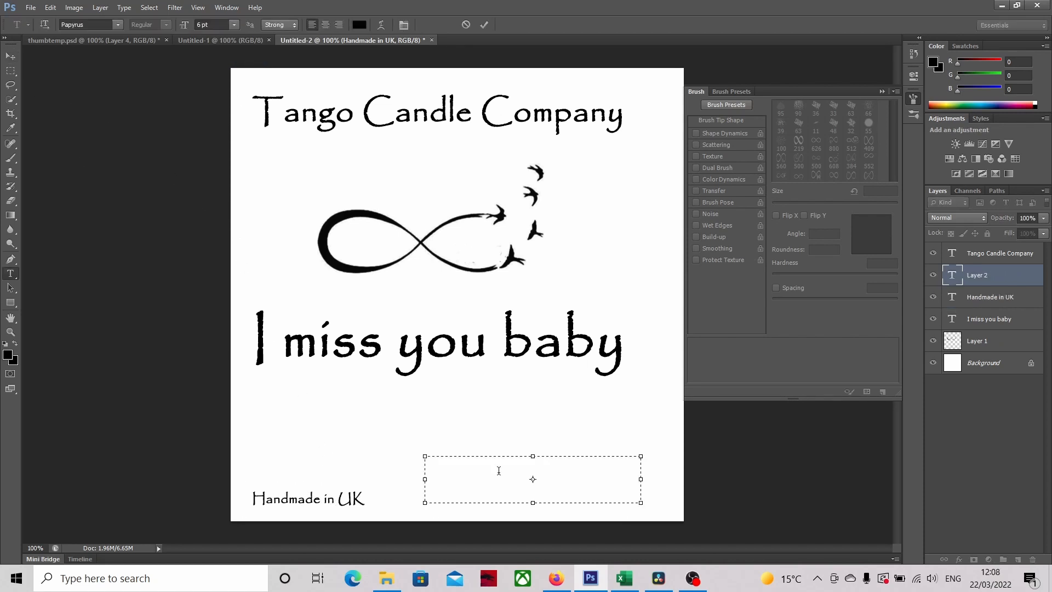
Add the text "Net weight approx. 220g" at 6 pt and move it into the label's lower-right corner
text(Net weight approx. 220g)
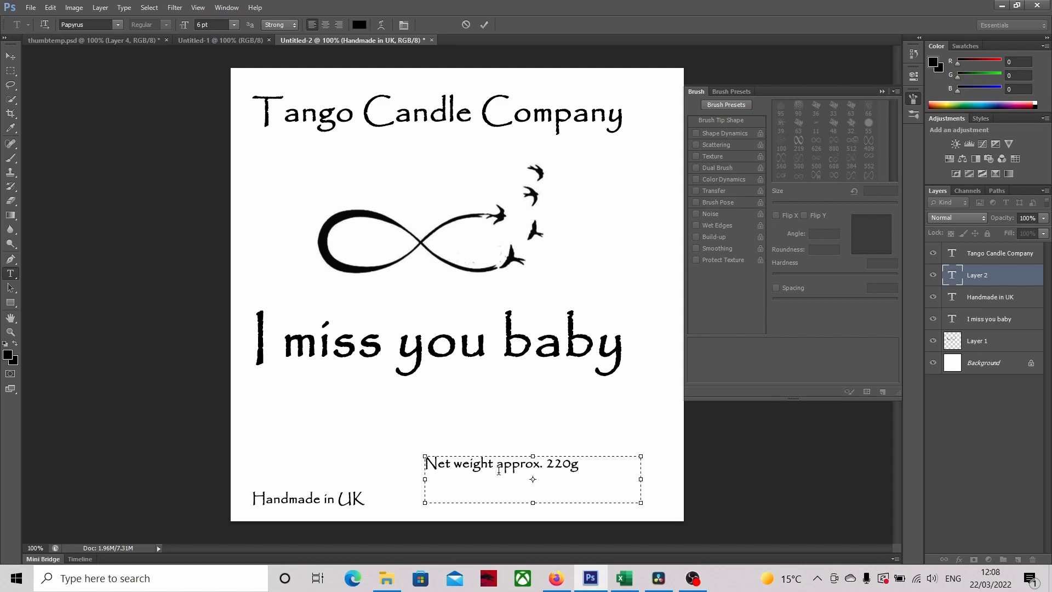
click(11, 56)
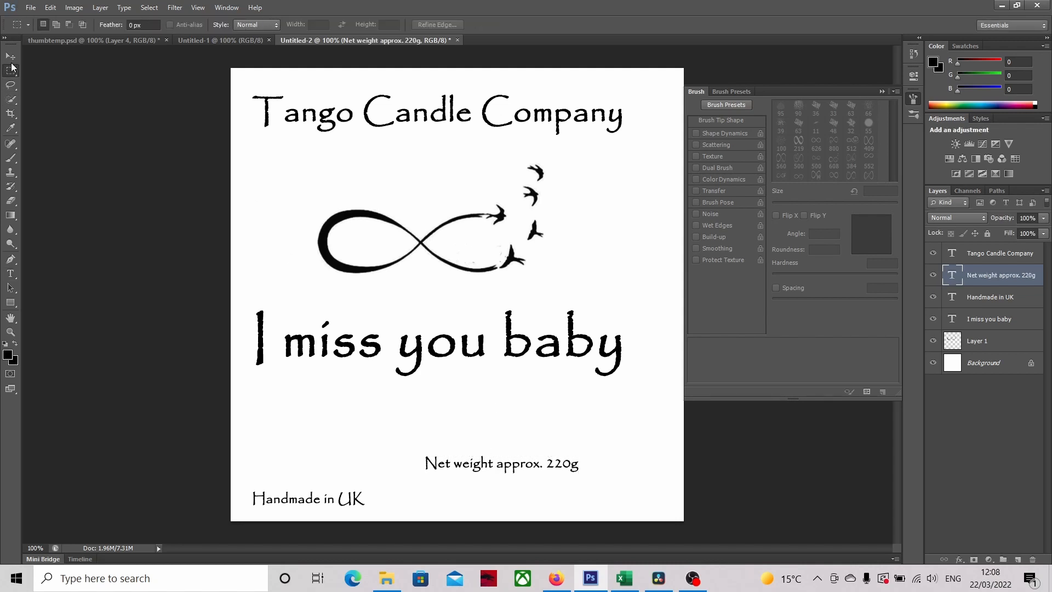
drag(494, 462, 588, 506)
Move the "Handmade in UK" text further into the label's lower-left corner, level with the net weight text
drag(321, 497, 321, 498)
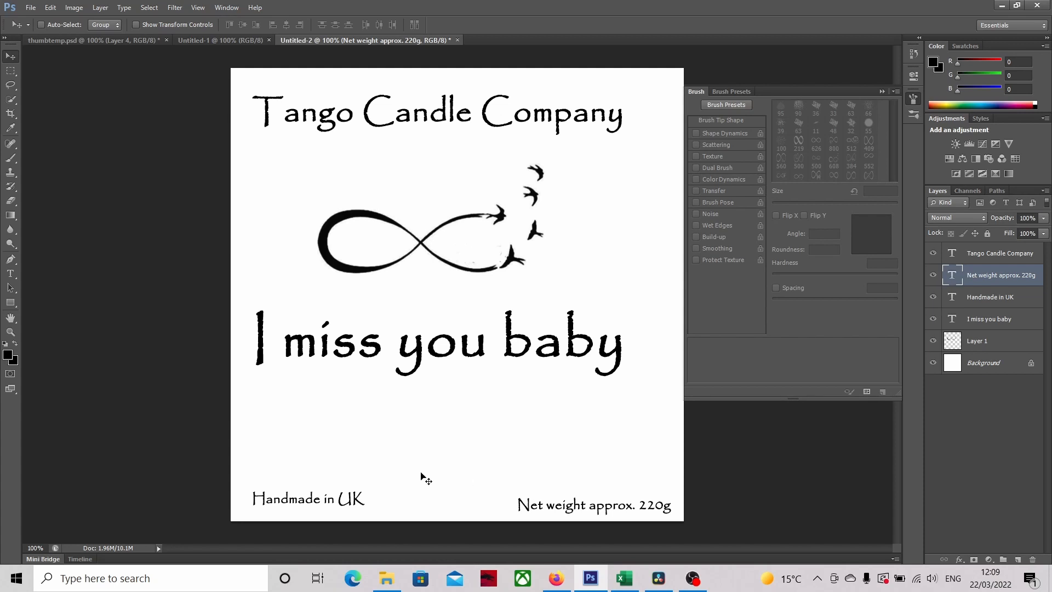
click(988, 299)
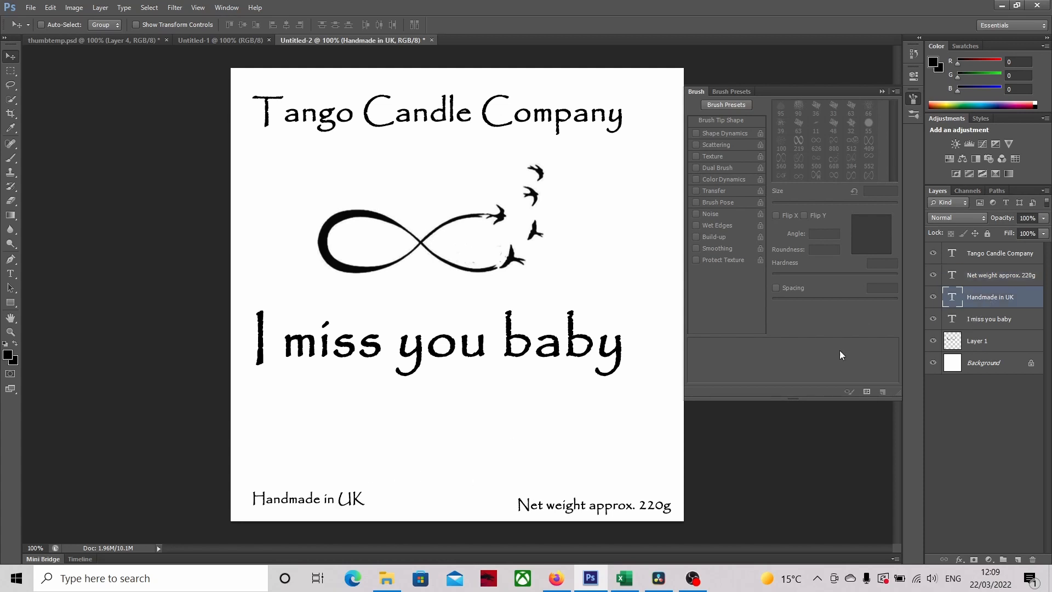
drag(329, 501, 322, 506)
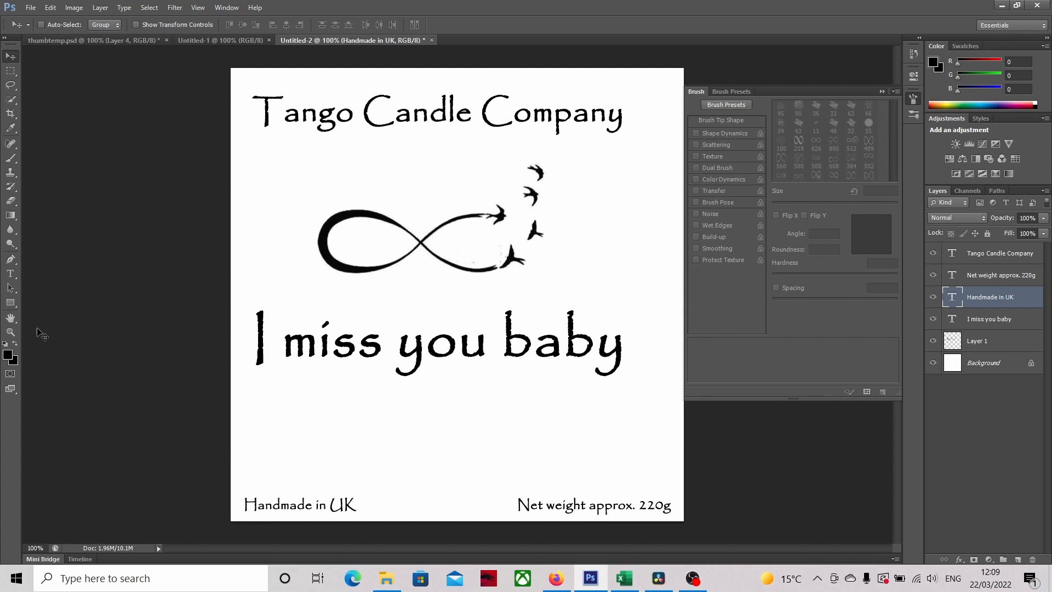
Insert a comma after "you" in the "I miss you baby" text and push "baby" off the first line
click(10, 274)
click(424, 342)
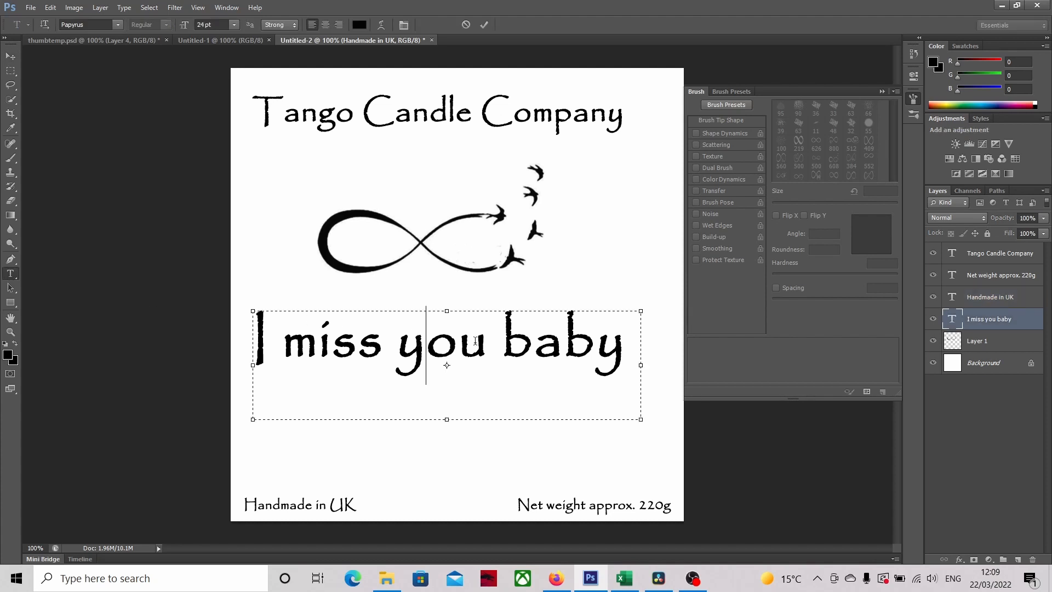
click(485, 336)
text(,)
key(Delete)
key(Delete)
key(Delete)
key(Delete)
key(Delete)
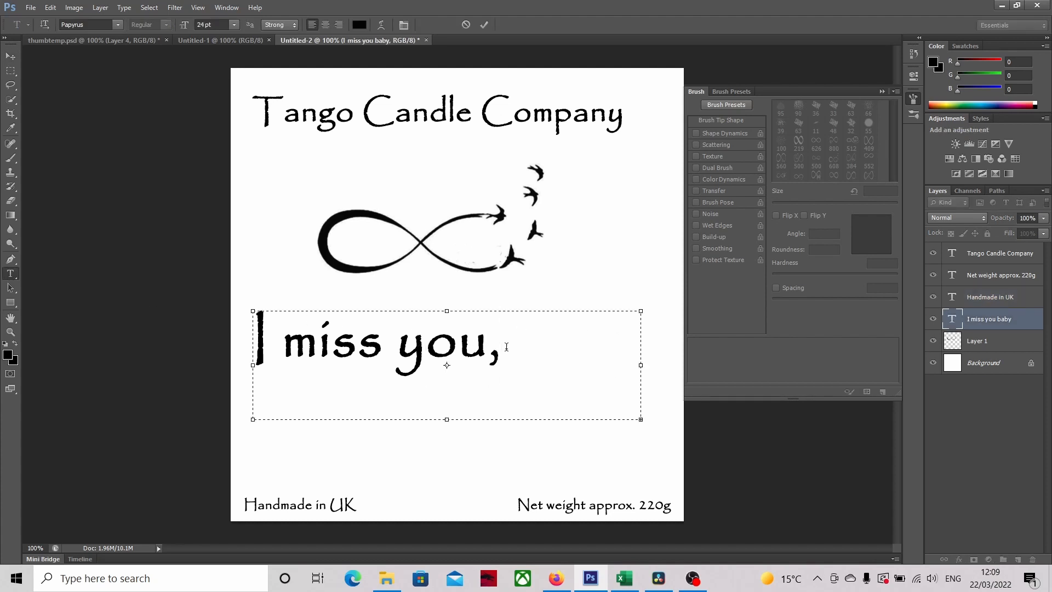
Extend the message's text box downward and remove the extra spacing so "baby" sits on the second line
drag(447, 421, 455, 485)
click(277, 421)
key(BackSpace)
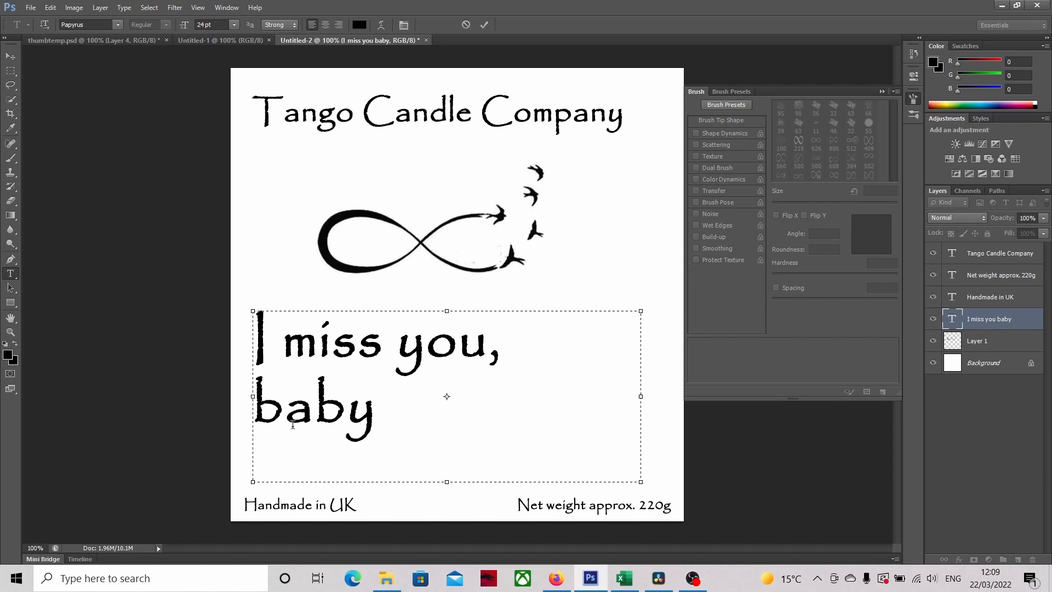
Center-align the "I miss you, baby" text and widen its text box to span the label's full width
key(ctrl+a)
click(325, 25)
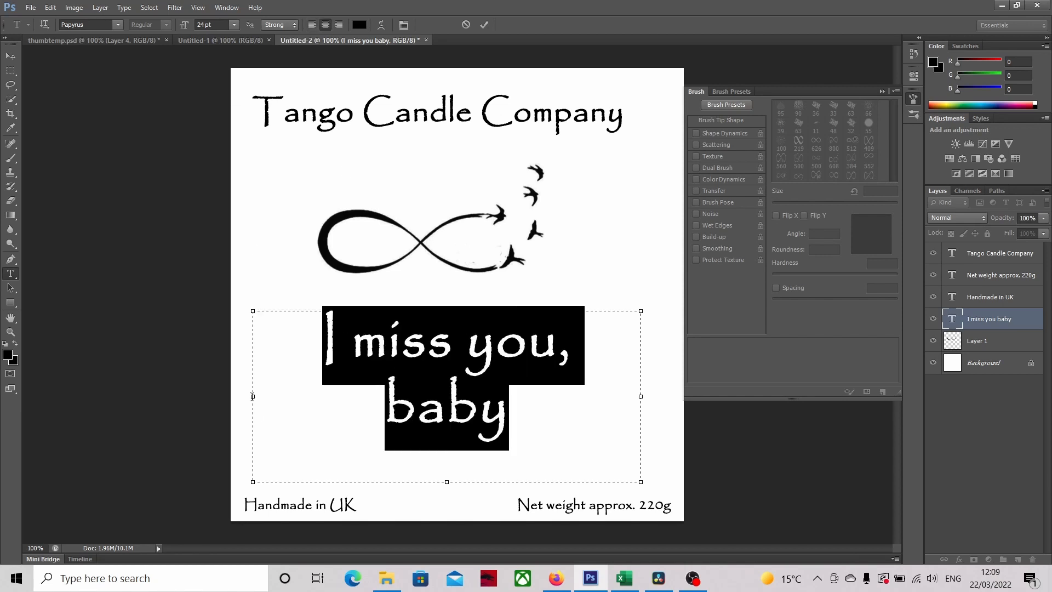
drag(253, 396, 231, 396)
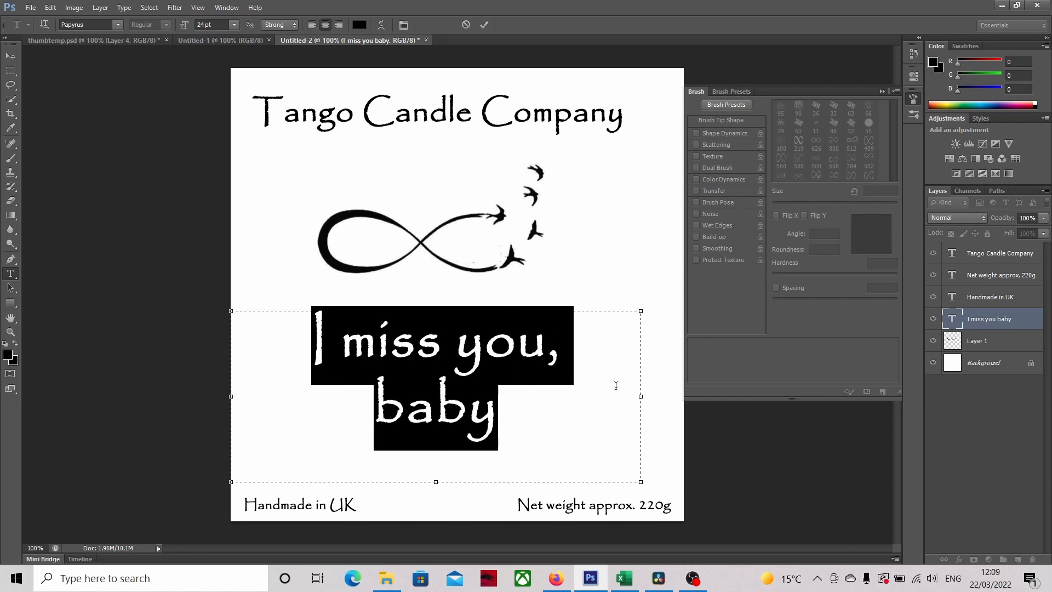
click(616, 386)
drag(640, 481, 683, 477)
Set the whole "I miss you, baby" message to 30 pt
drag(526, 414, 322, 342)
click(234, 25)
click(237, 174)
click(302, 356)
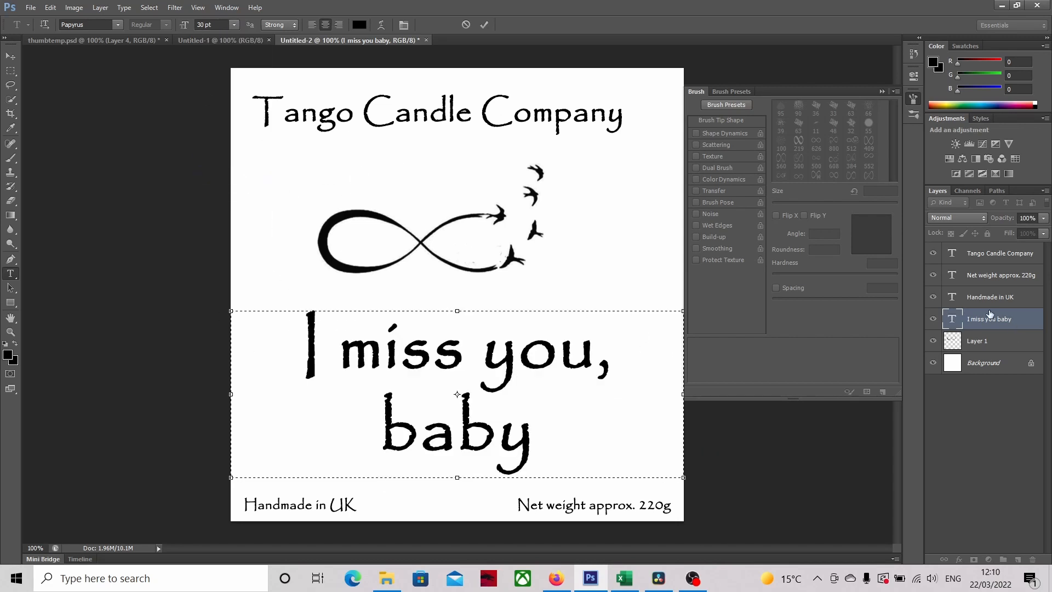
Move the infinity-with-birds graphic on Layer 1 down and slightly right, just above the "I miss you, baby" text
click(981, 340)
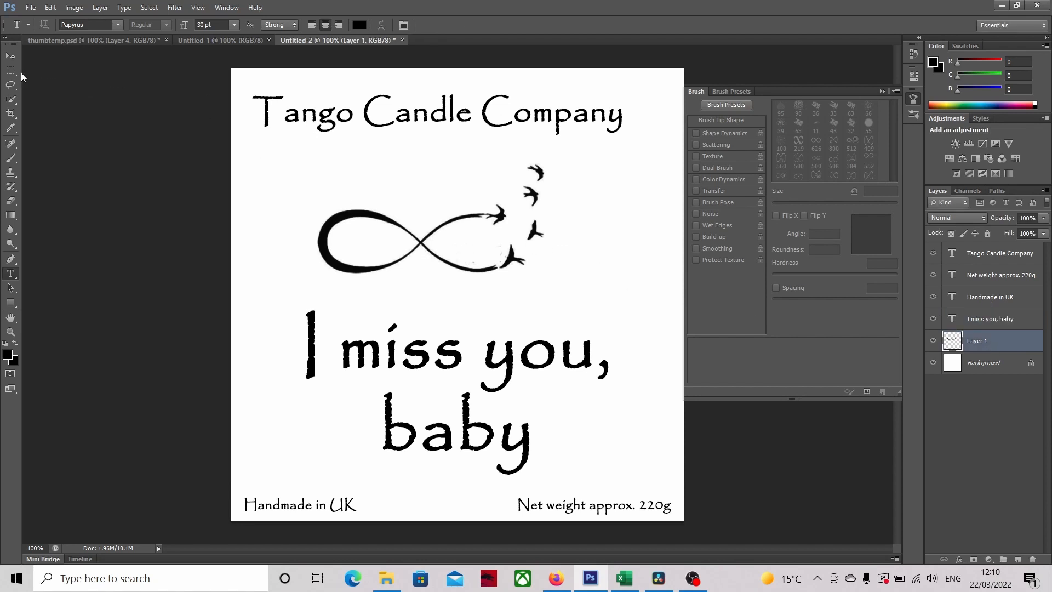
click(10, 56)
drag(467, 250, 484, 285)
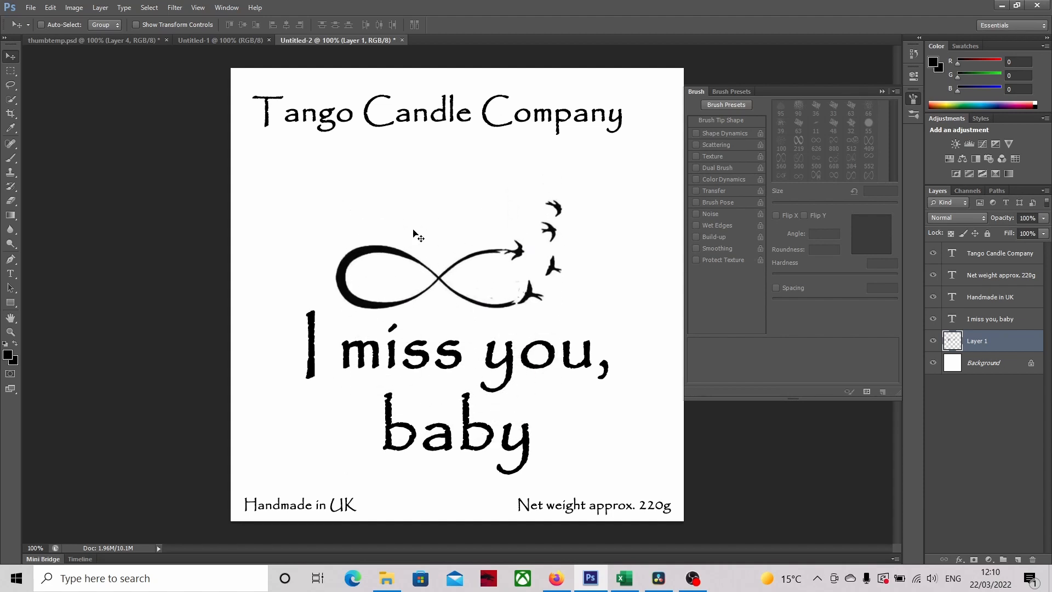
Widen the "Tango Candle Company" text box to the label's full width and extend its lower edge down toward the graphic
click(982, 254)
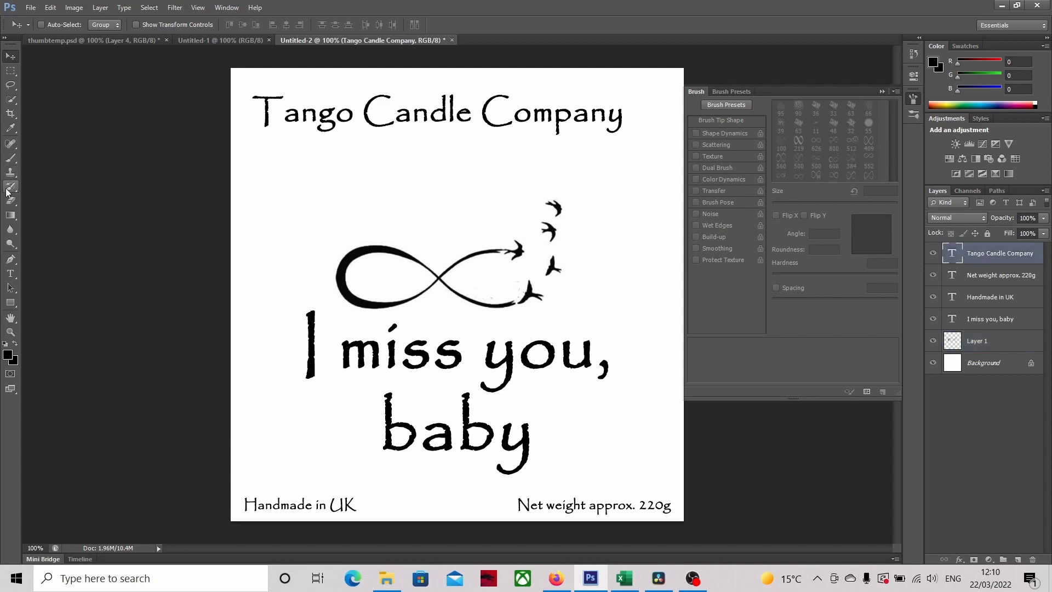
click(9, 273)
click(254, 124)
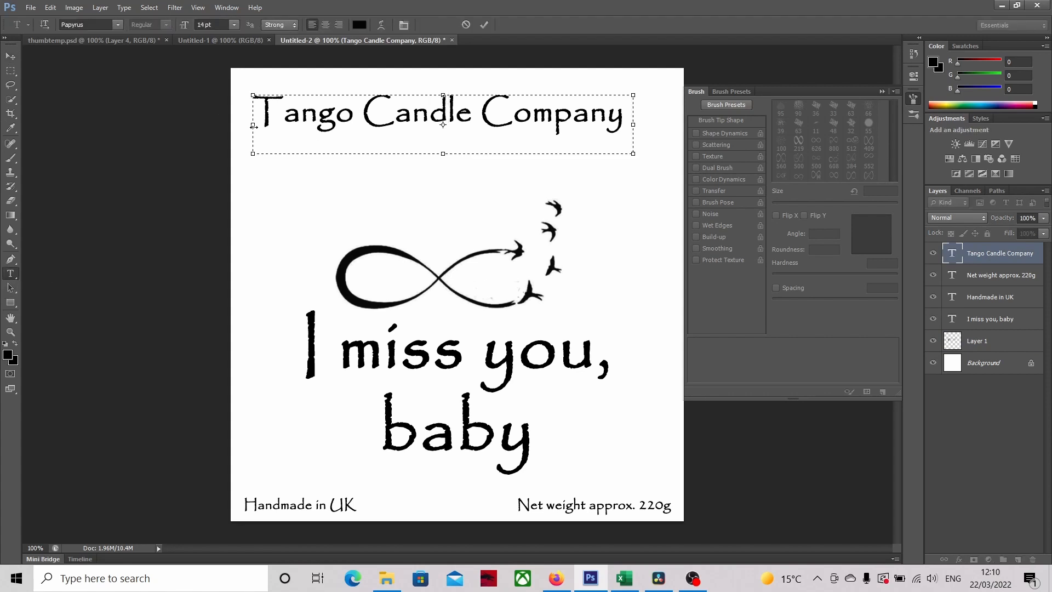
drag(246, 127, 231, 125)
drag(634, 124, 682, 124)
drag(457, 153, 457, 229)
Break the title after "Tango" so "Candle Company" starts a second line, and center-align both lines
key(Return)
key(ctrl+a)
key(ctrl+shift+c)
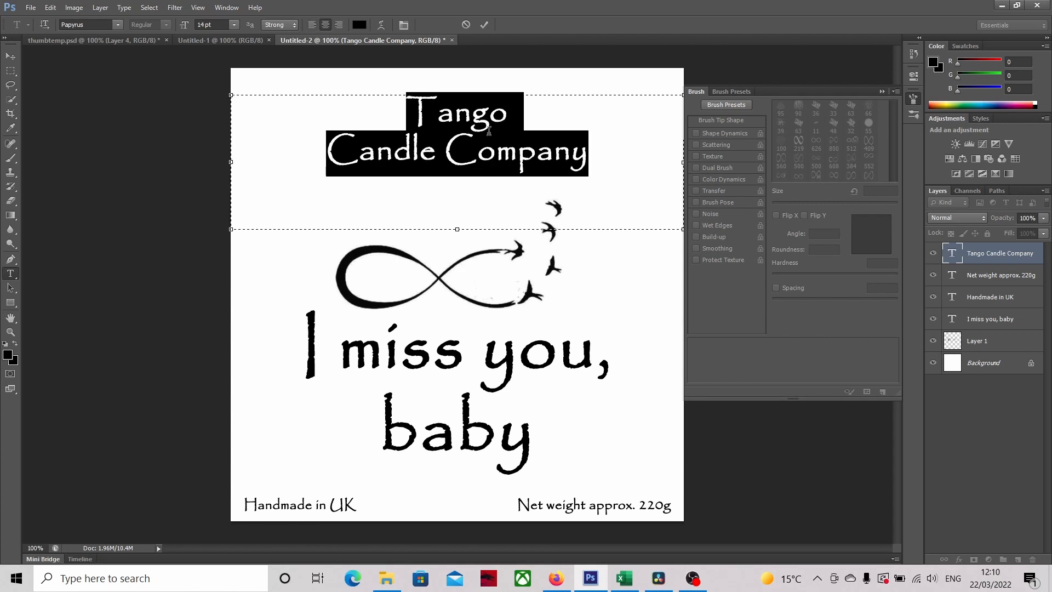
Set "Candle Company" in the title to 8 pt and "Tango" to 30 pt
drag(517, 116, 390, 110)
drag(597, 153, 323, 144)
click(235, 25)
click(226, 95)
click(234, 25)
click(226, 68)
drag(523, 117, 390, 109)
click(234, 25)
click(231, 176)
click(361, 173)
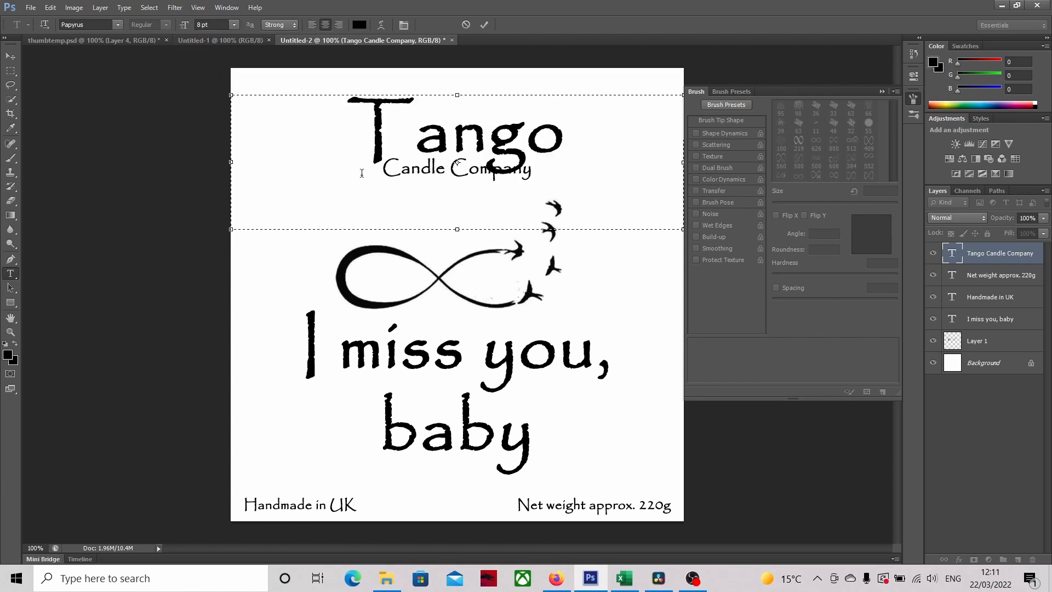
Remove "Candle Company" from the title's text box, leaving only "Tango"
drag(362, 173, 545, 173)
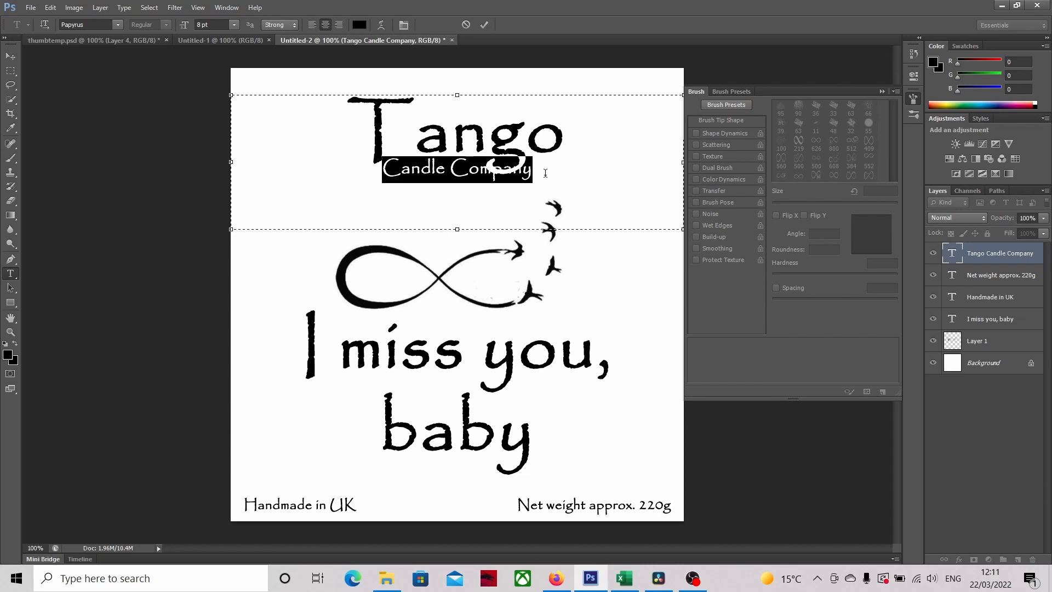
key(BackSpace)
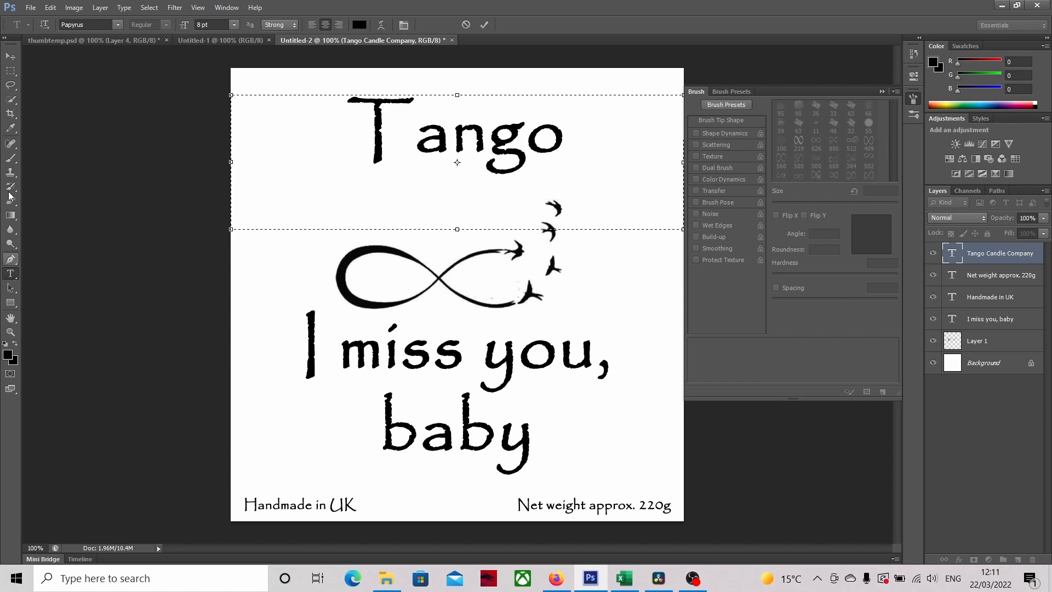
click(11, 70)
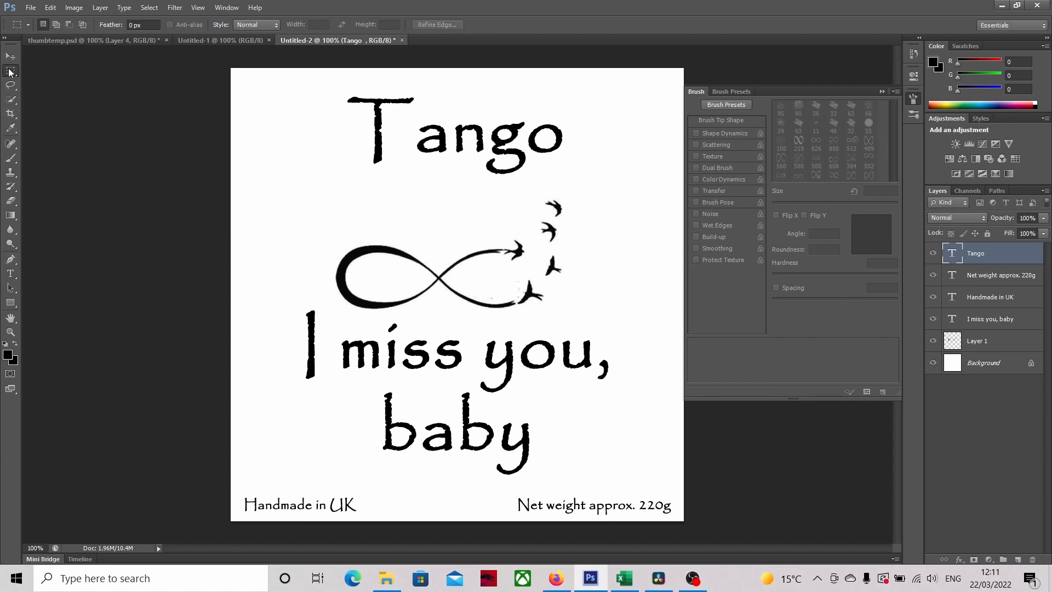
click(11, 273)
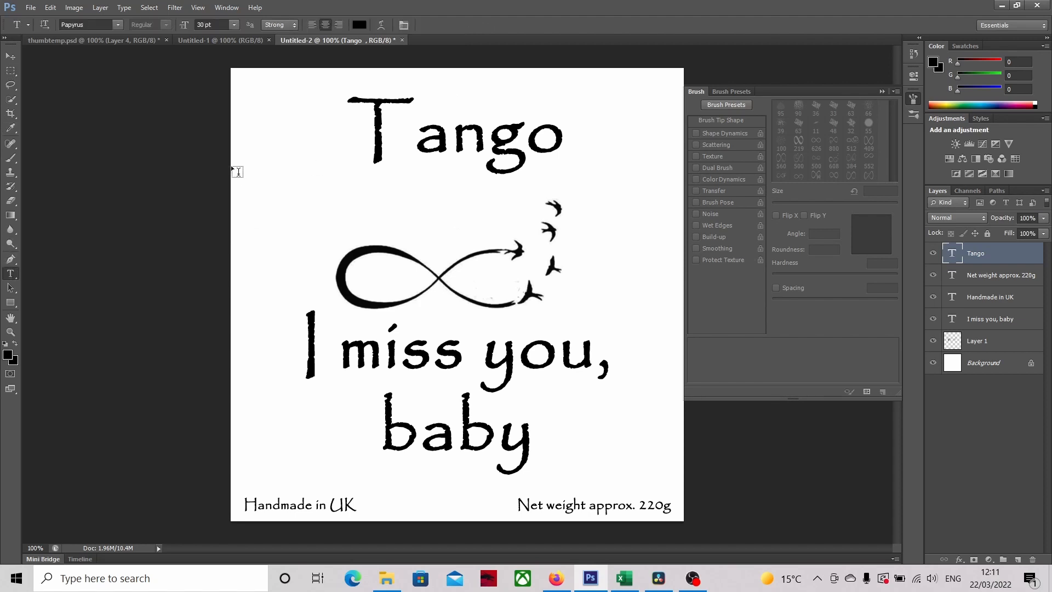
drag(252, 169, 636, 214)
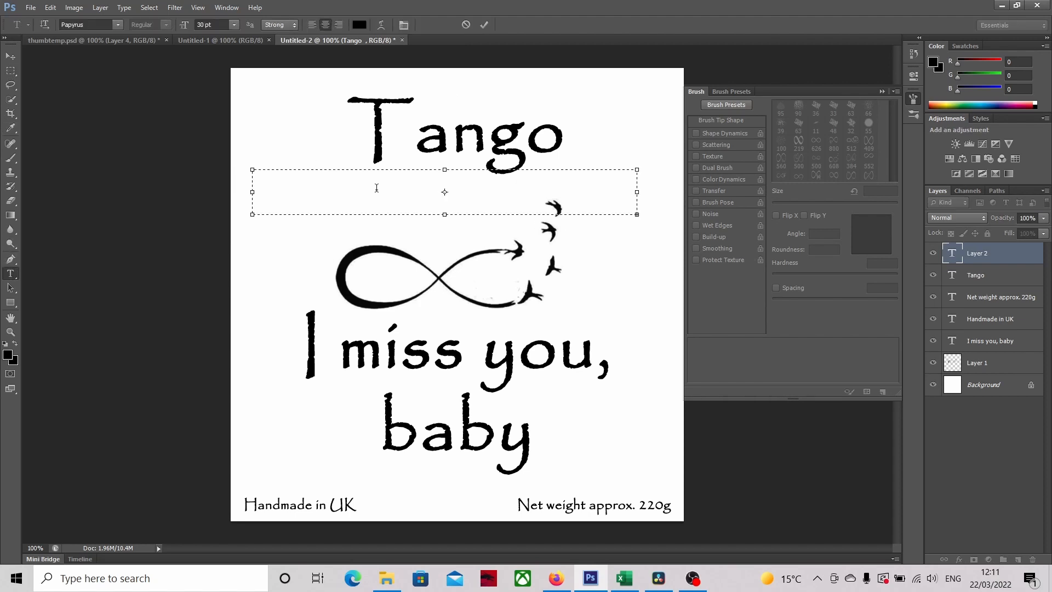
click(234, 25)
click(208, 49)
right_click(986, 254)
click(800, 165)
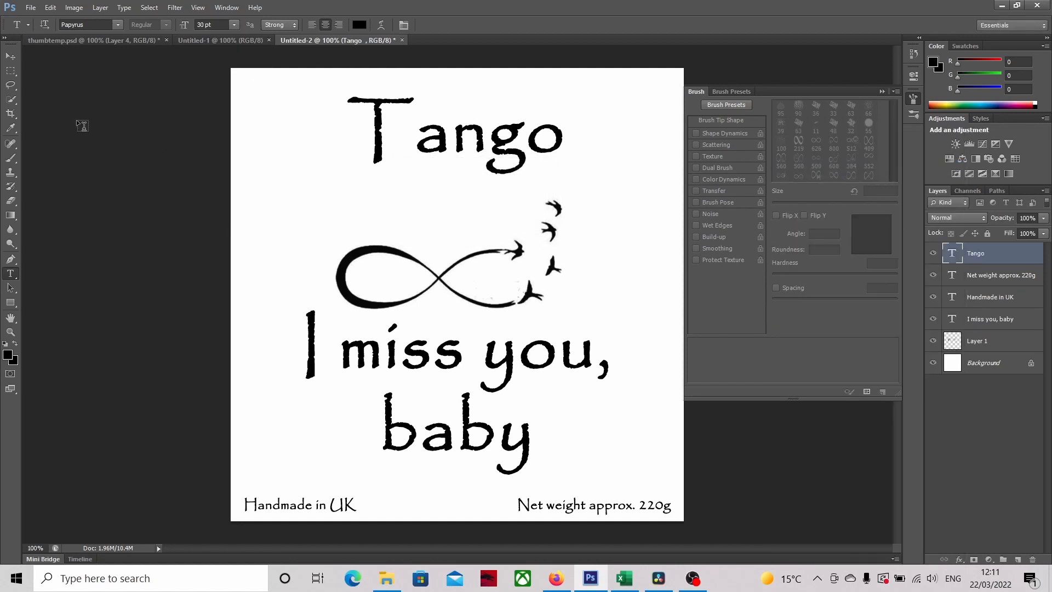
Add "Candle Company" as a separate 8 pt text in a box about 7 cm wide, spanning the label below "Tango"
click(234, 24)
click(208, 49)
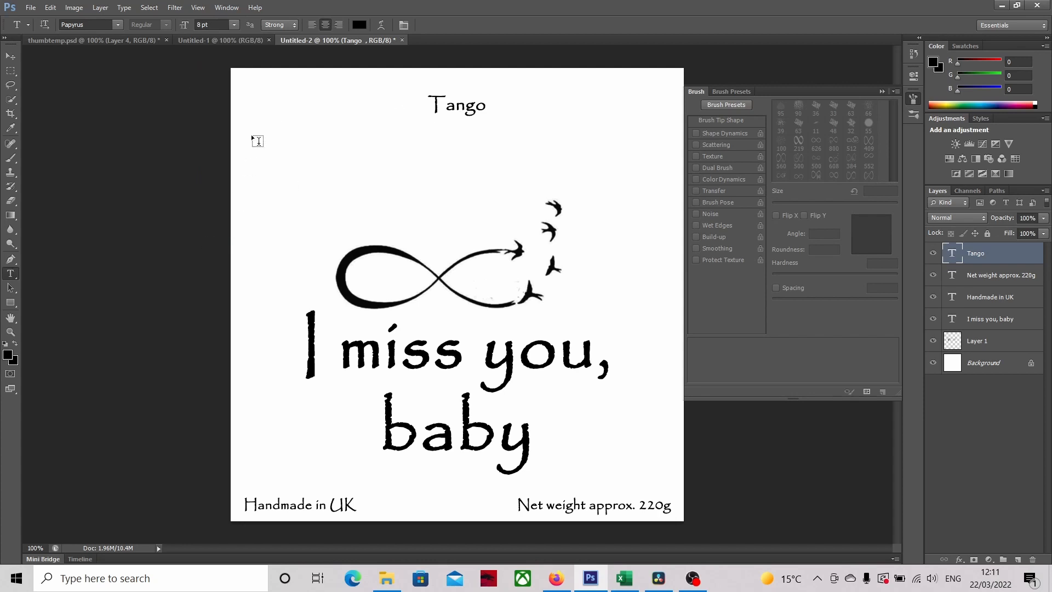
drag(252, 135, 671, 202)
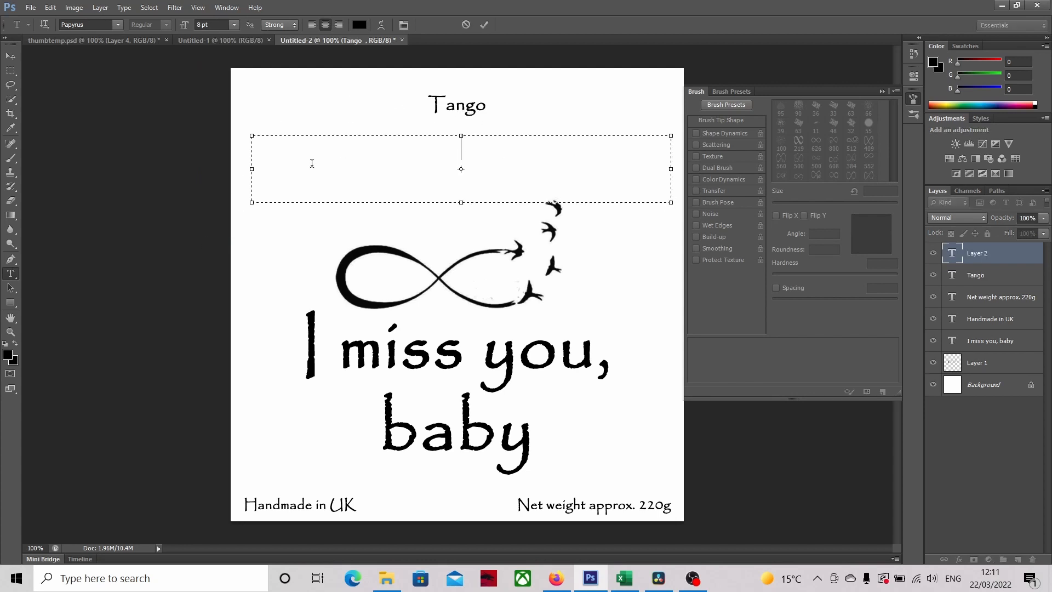
drag(250, 169, 232, 169)
drag(670, 169, 683, 168)
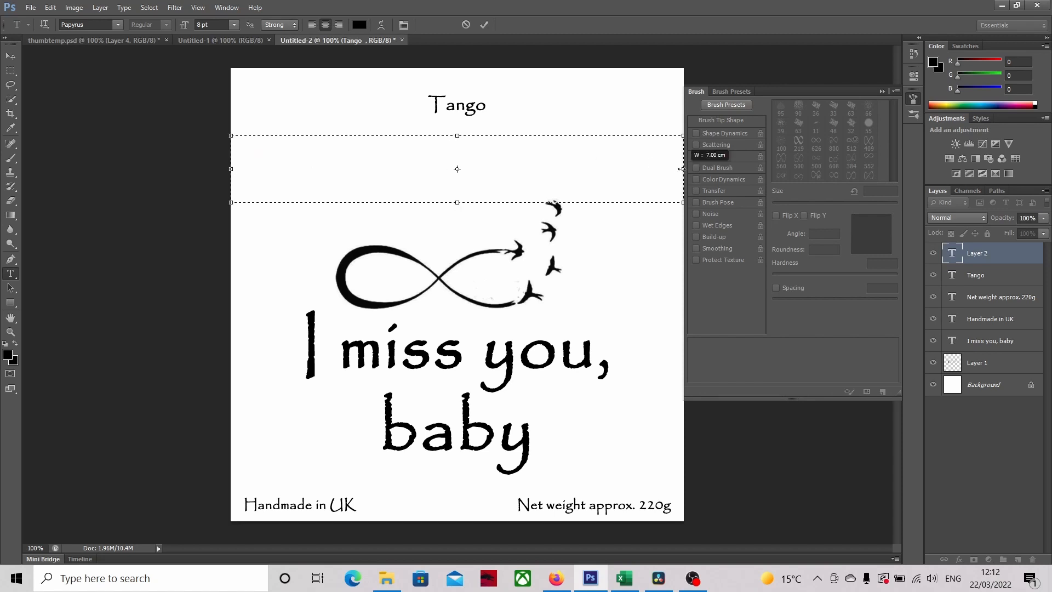
text(Candle Company)
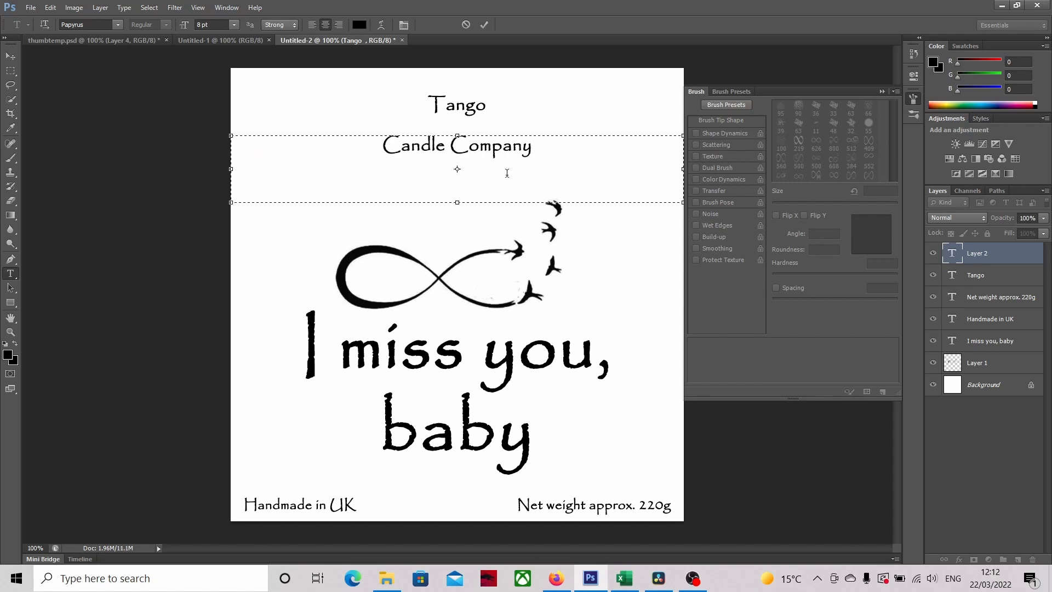
Set the "Tango" text to 30 pt
double_click(952, 274)
click(235, 25)
click(229, 173)
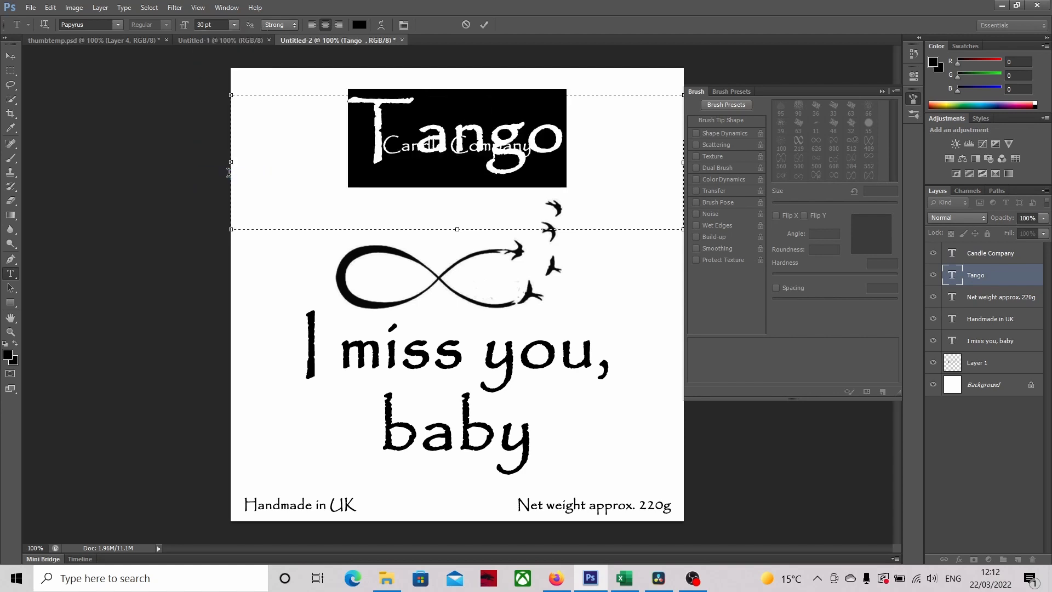
Move "Tango" slightly up and place "Candle Company" just beneath it, shifted left to start under the T
click(990, 252)
key(v)
drag(402, 148, 403, 182)
click(975, 274)
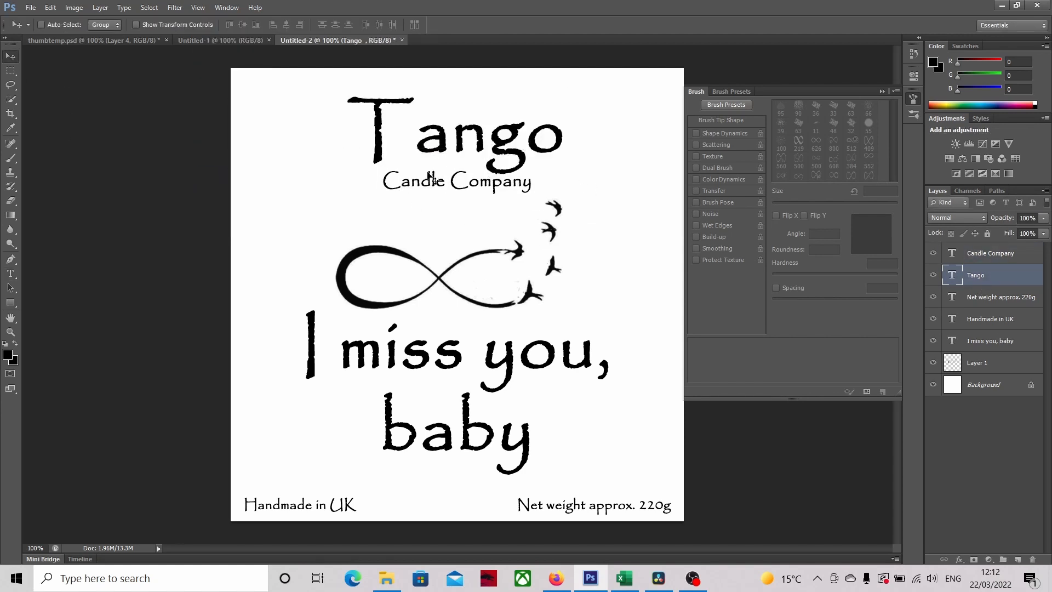
drag(443, 149, 443, 137)
click(991, 252)
drag(459, 184, 410, 171)
Add a full stop after "Tango" in the title
click(975, 274)
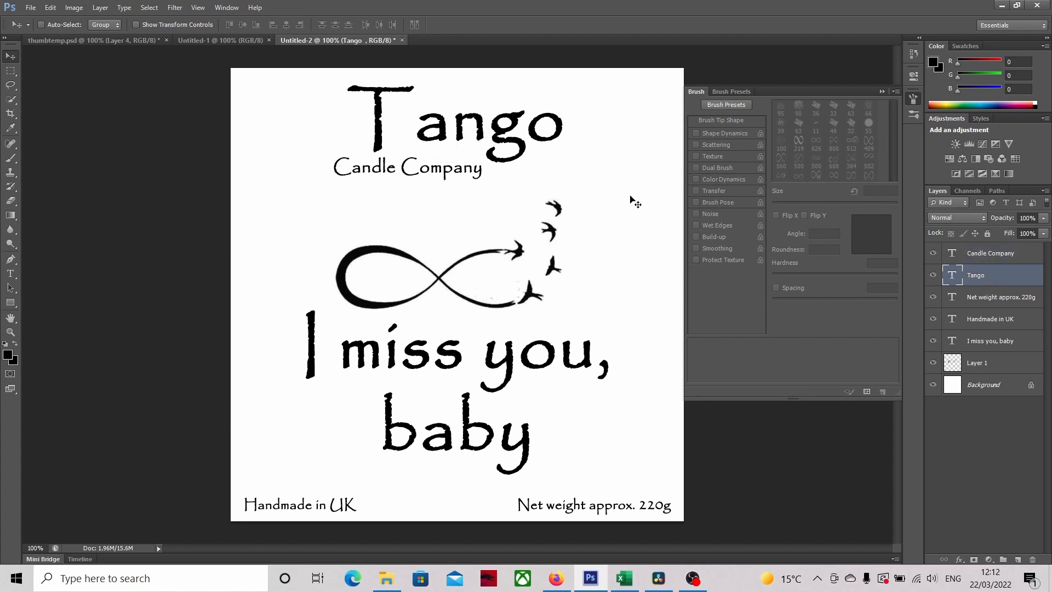
click(10, 273)
click(565, 129)
text(.)
click(11, 71)
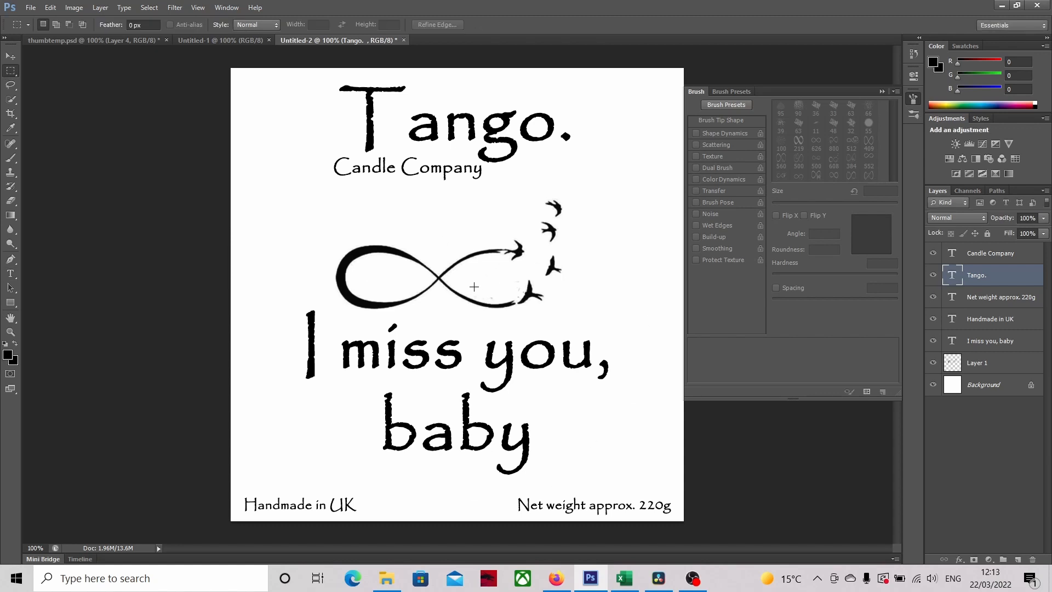
Move the "I miss you, baby" text up below the title and the infinity-with-birds graphic down beneath it
click(1005, 367)
click(10, 57)
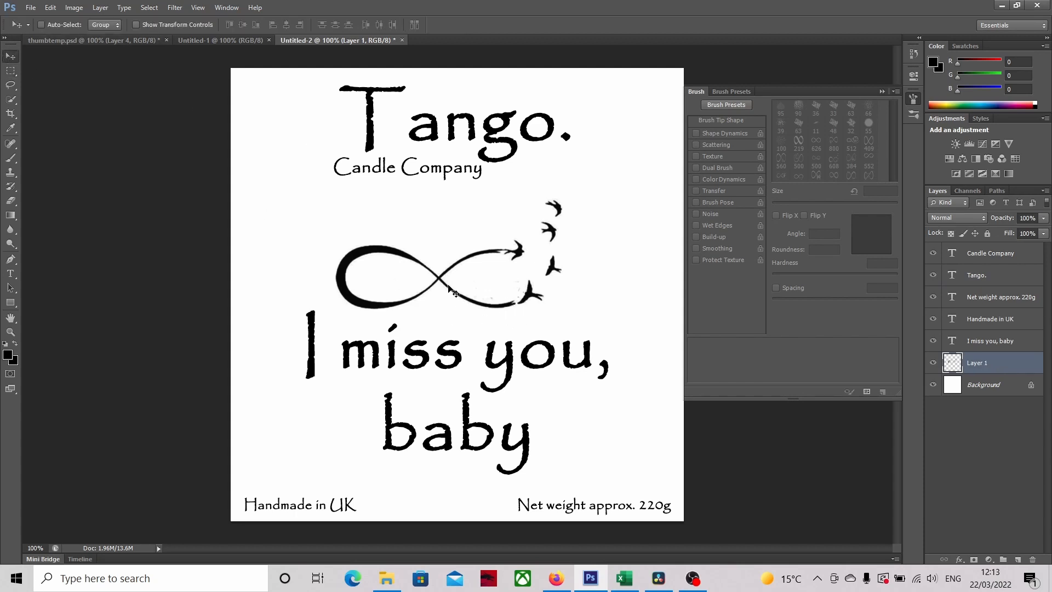
drag(449, 287, 464, 339)
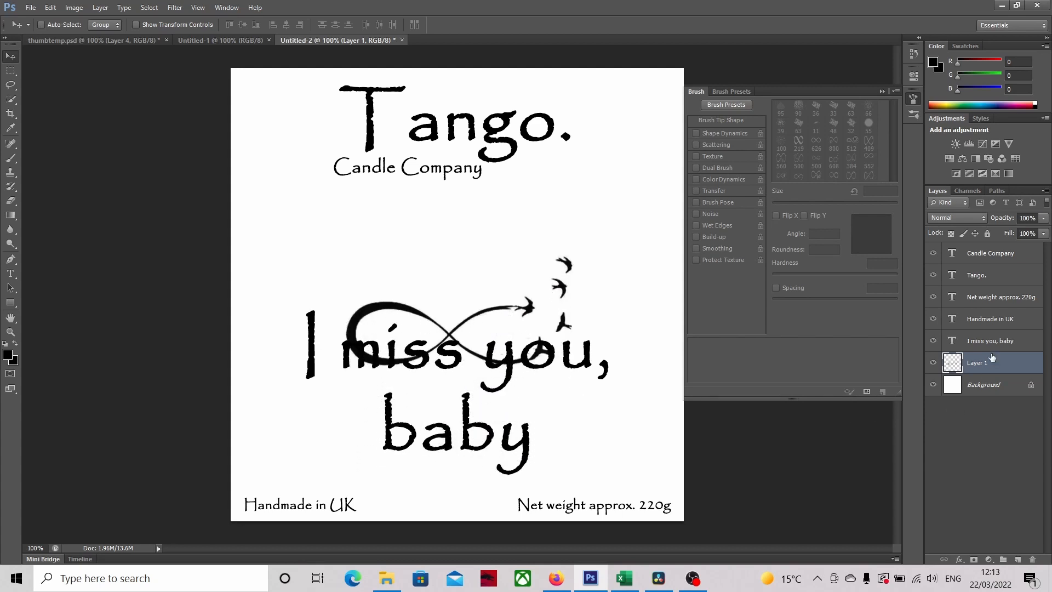
click(984, 344)
drag(454, 432, 451, 339)
click(977, 363)
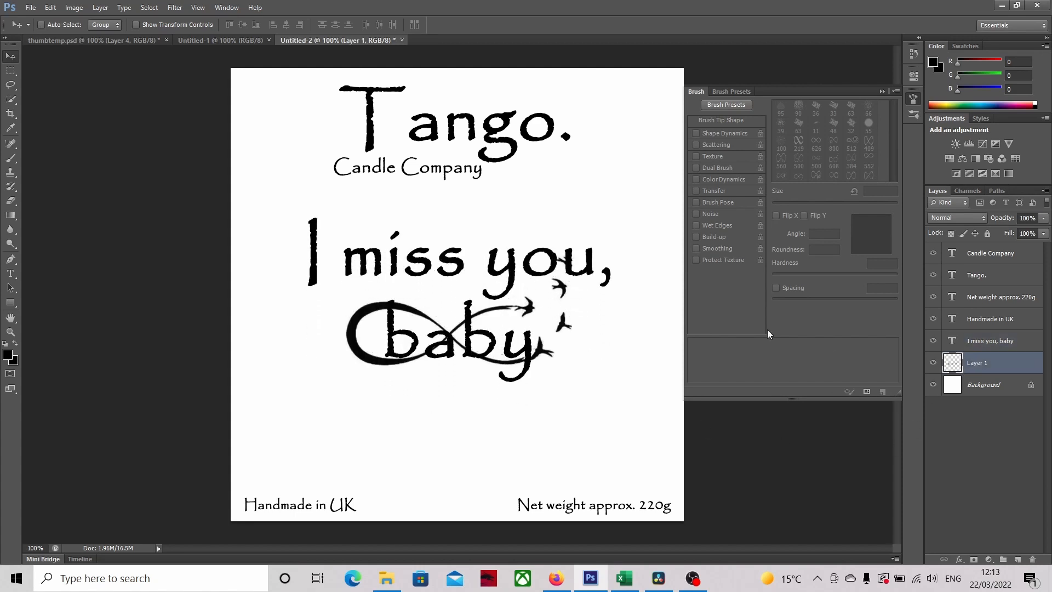
drag(498, 332, 498, 406)
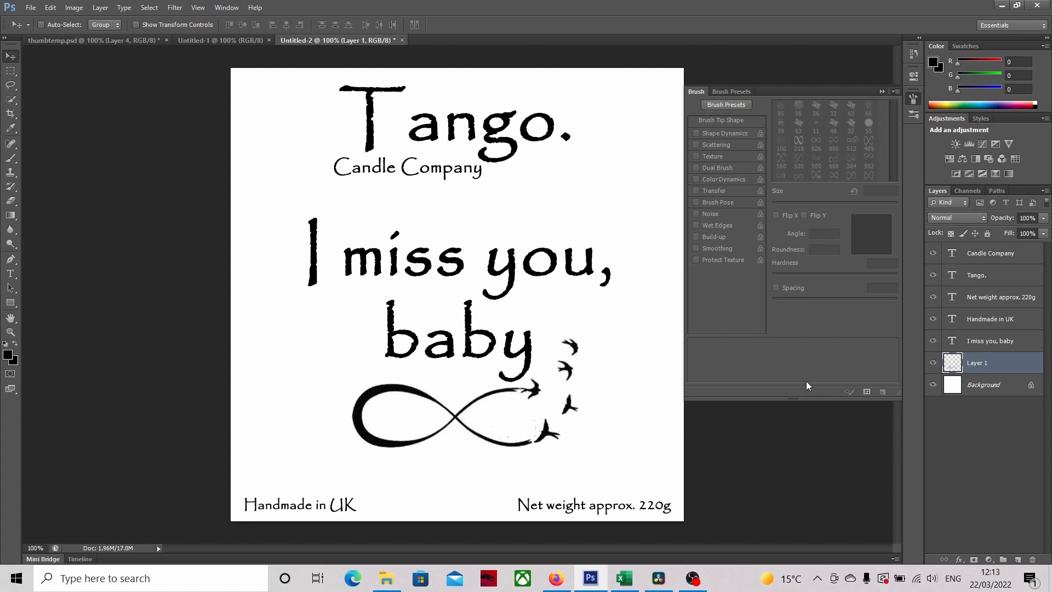
Lower the opacity of the infinity-with-birds graphic on Layer 1 to 30%
click(1044, 219)
click(1031, 218)
click(1042, 219)
drag(1018, 231, 1004, 229)
Move the faded graphic up toward the title and the "I miss you, baby" text down to overlap the graphic's lower part
drag(482, 418, 475, 301)
click(989, 341)
drag(441, 230, 445, 291)
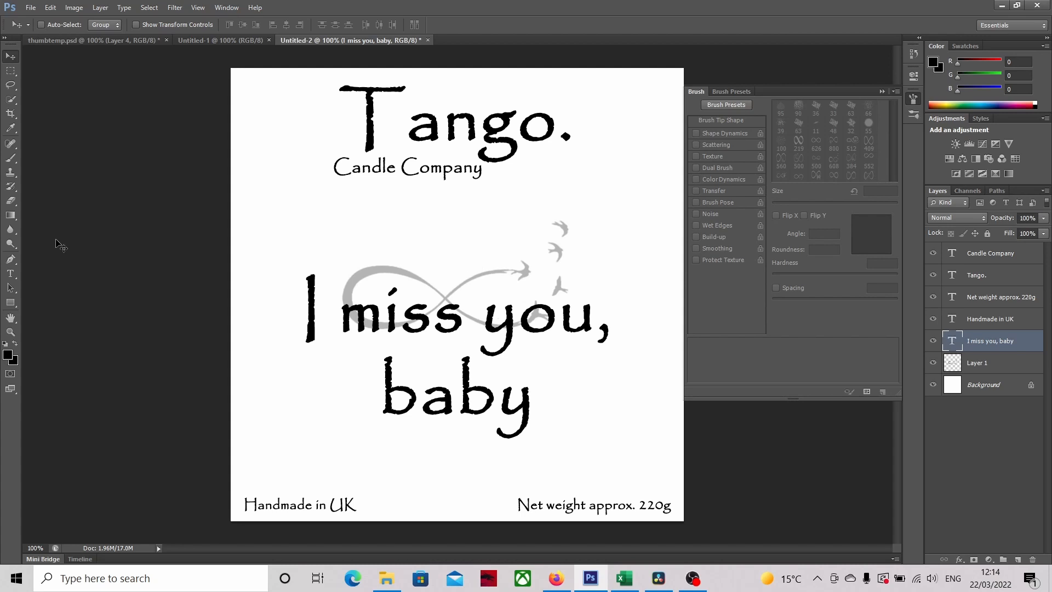
Move "Net weight approx. 220g" and "Handmade in UK" slightly up and inward from the label's lower corners
click(1007, 305)
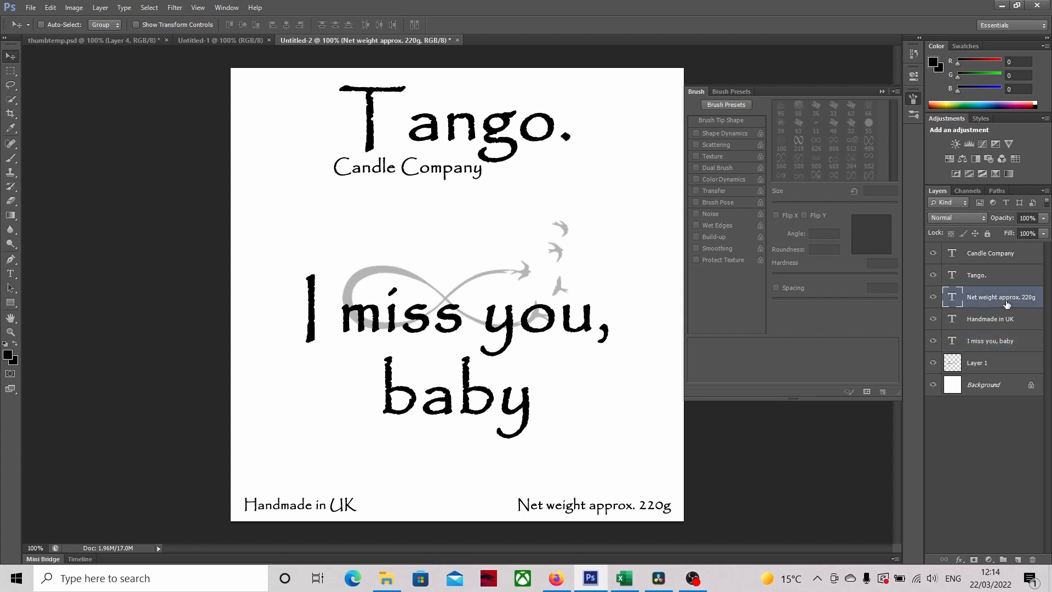
drag(589, 508, 614, 499)
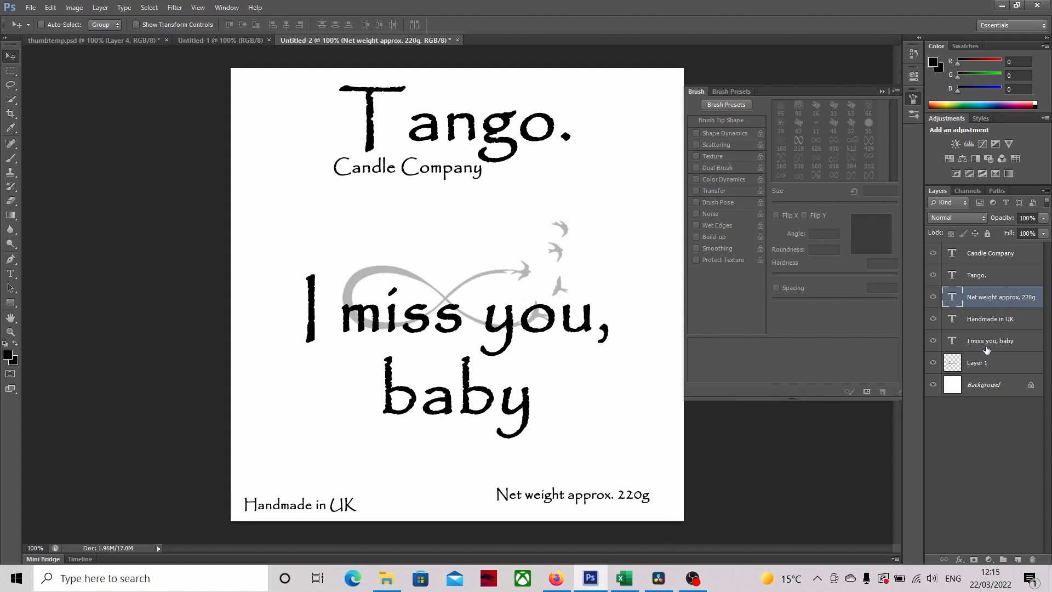
click(992, 323)
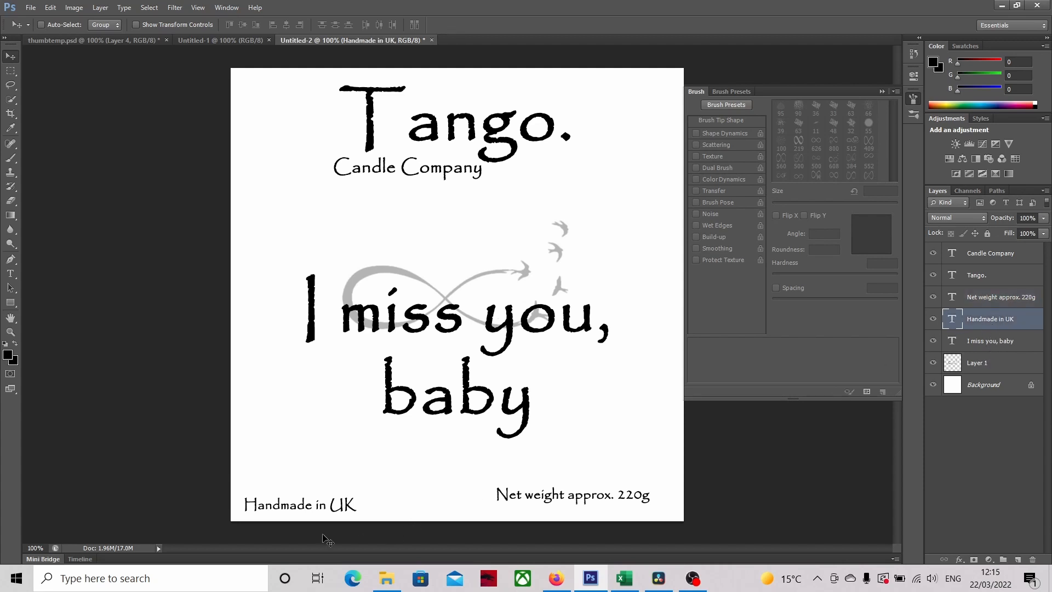
drag(313, 510, 333, 499)
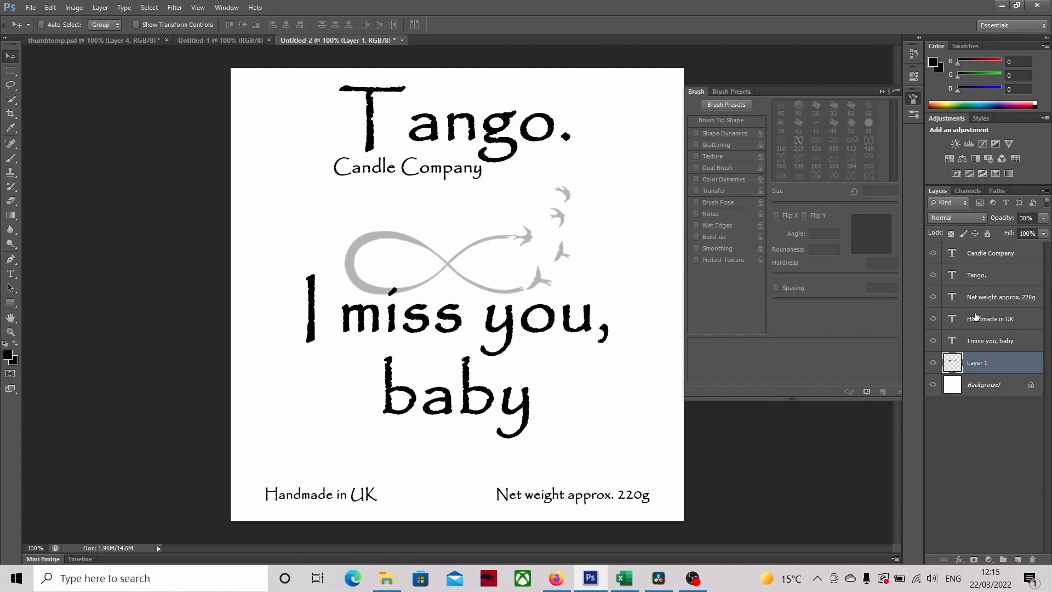
Delete Layer 1 with the infinity-with-birds graphic and create a new empty layer above the Background with default settings
right_click(981, 365)
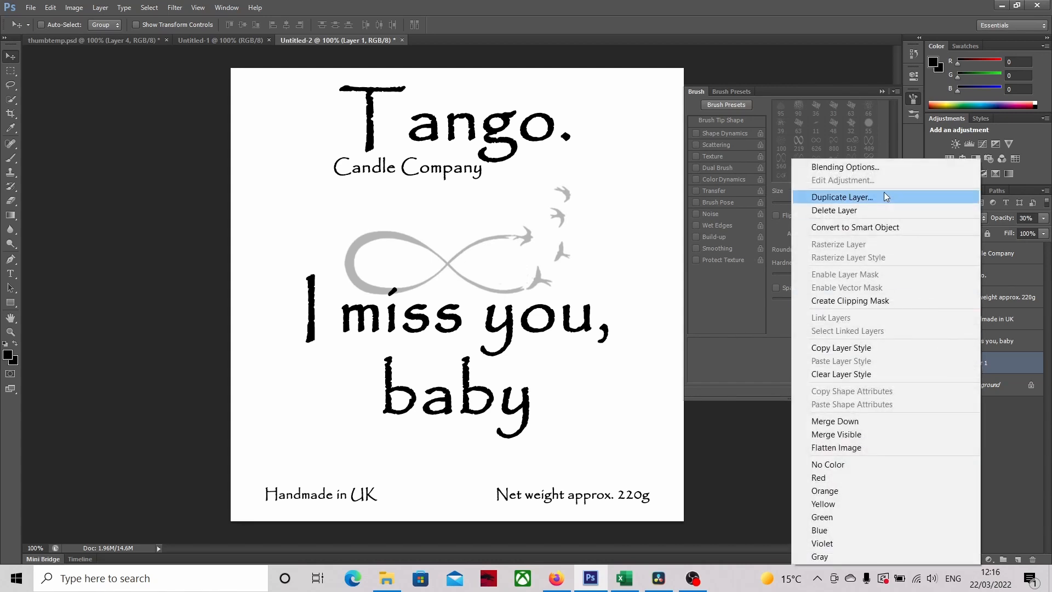
click(881, 211)
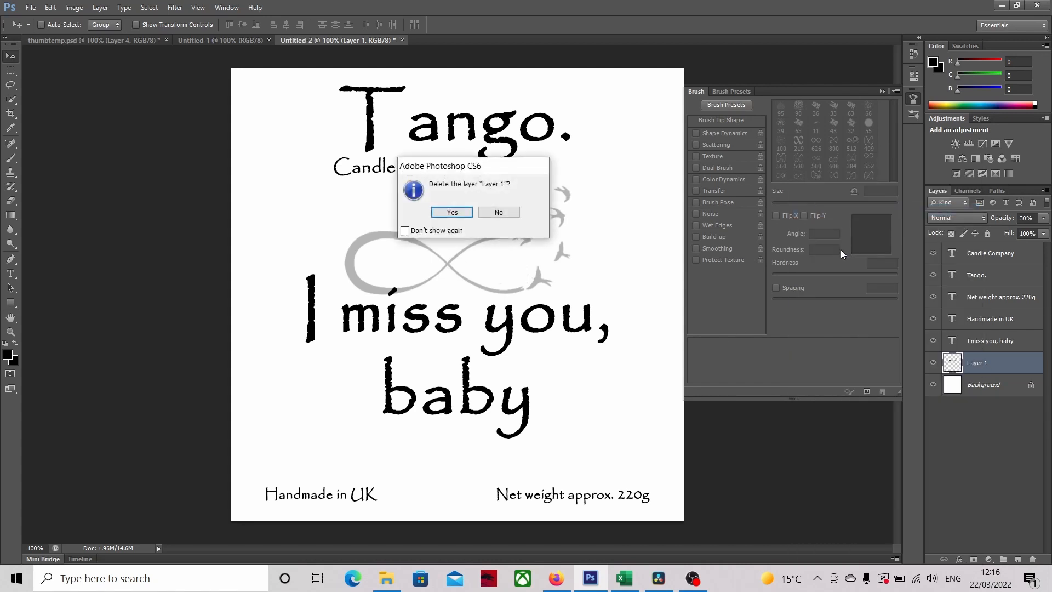
click(452, 213)
click(74, 8)
mouse_move(100, 8)
click(274, 22)
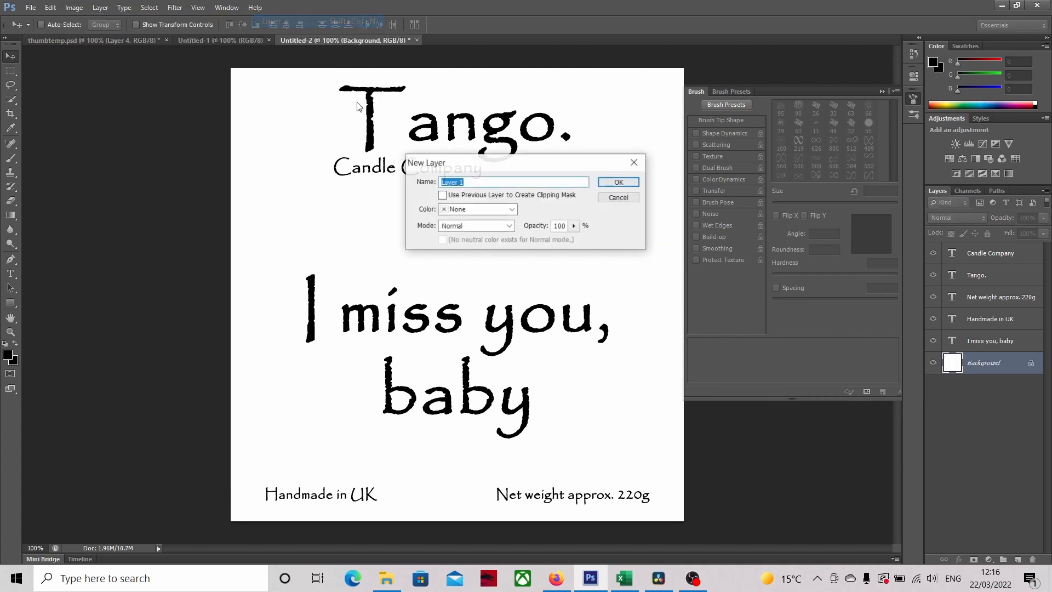
click(617, 181)
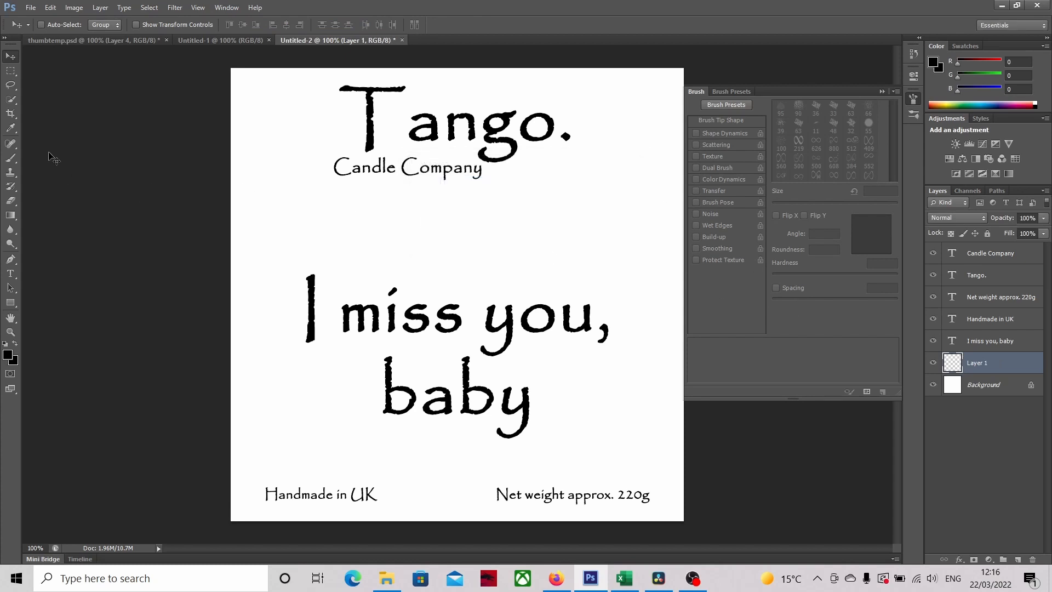
Stamp the infinity-with-birds brush once at 228 px, centered between "Candle Company" and the message
click(11, 158)
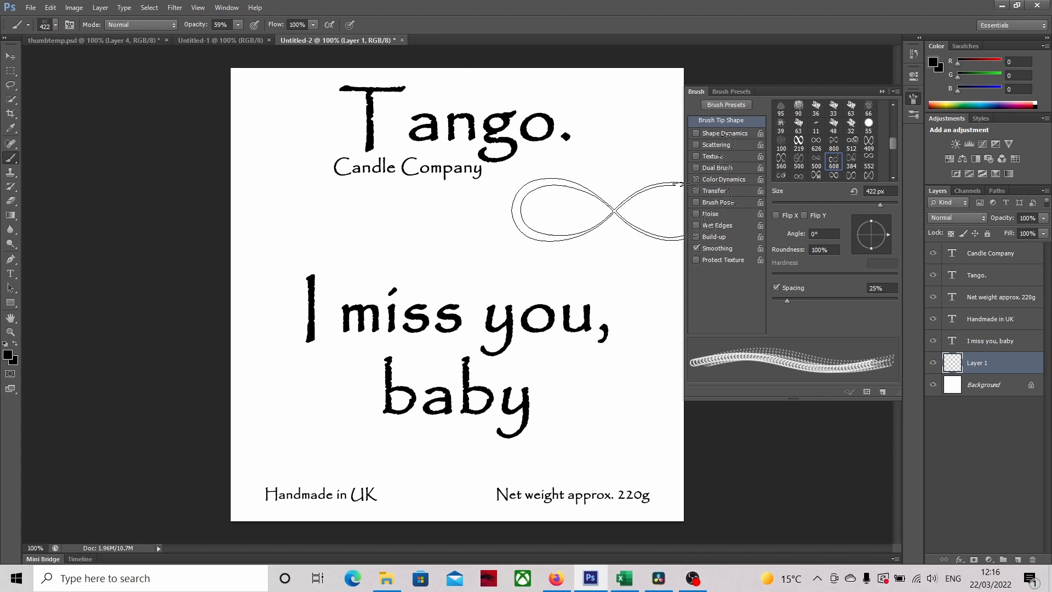
click(868, 203)
click(456, 252)
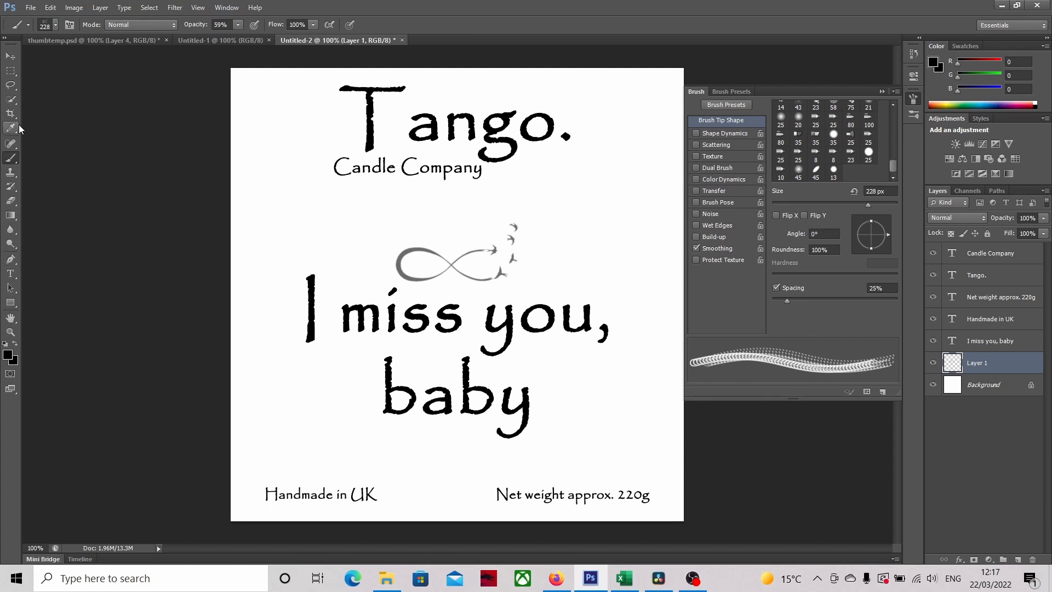
Activate the Line tool and create another empty layer directly above the infinity graphic's layer
key(u)
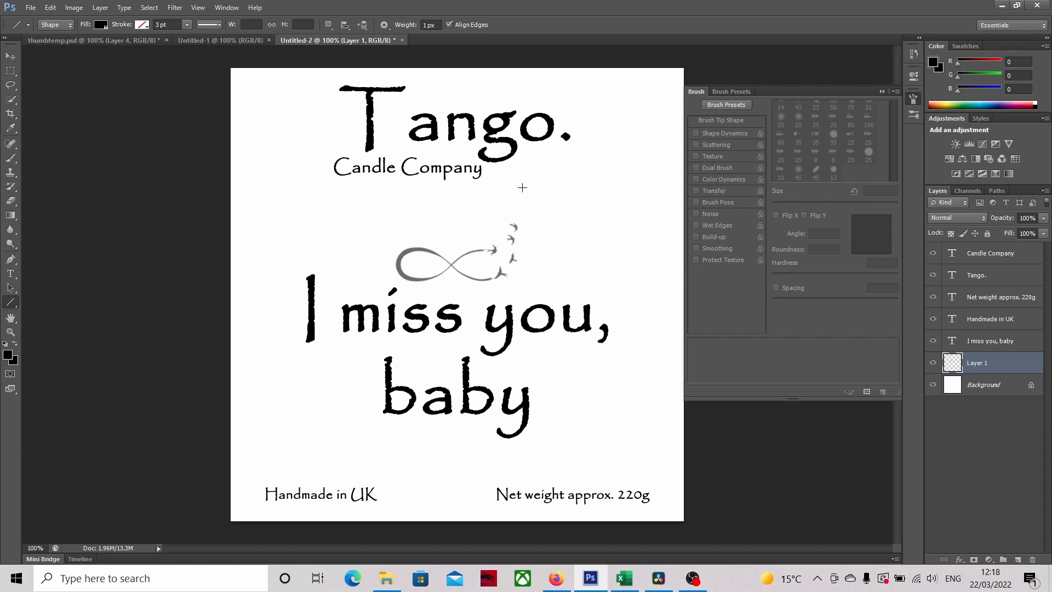
click(100, 8)
mouse_move(236, 22)
click(306, 22)
click(621, 182)
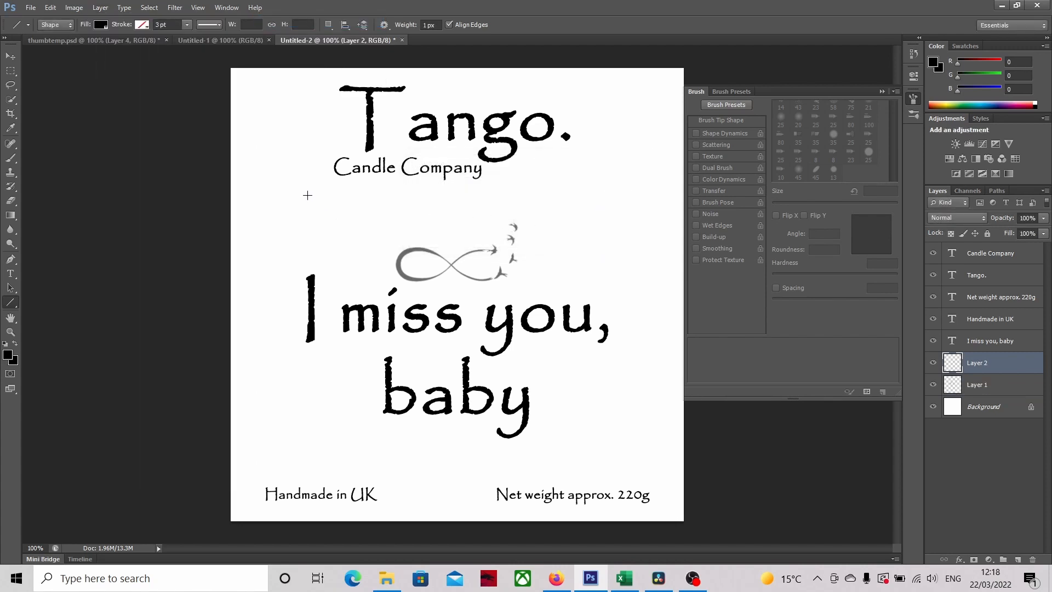
Draw two 1 px black horizontal divider lines: one about 546 px wide below "Candle Company", one nearly label-wide above the origin and weight text
drag(300, 186, 592, 194)
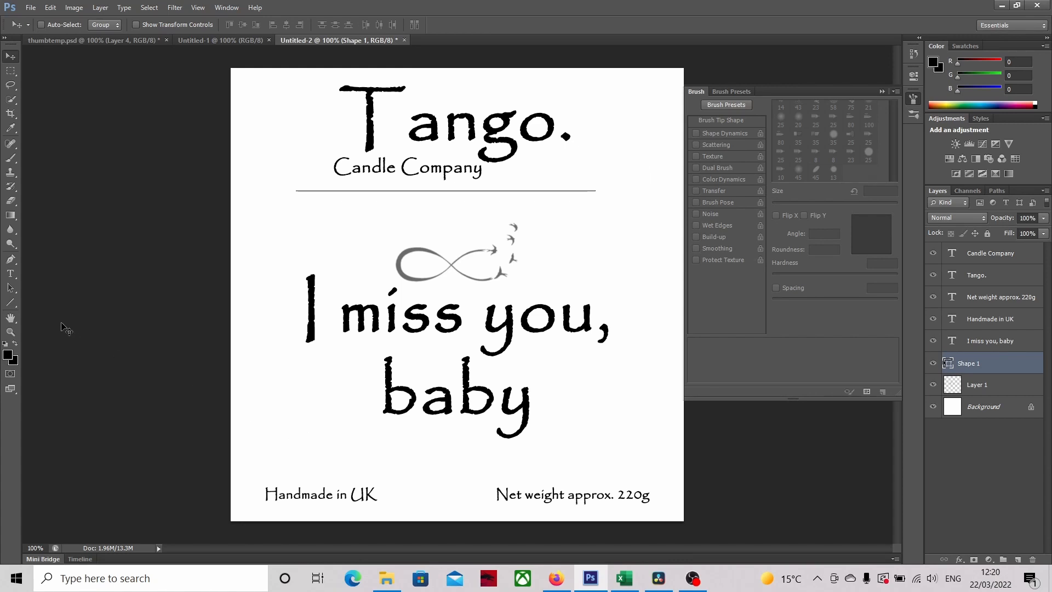
click(10, 302)
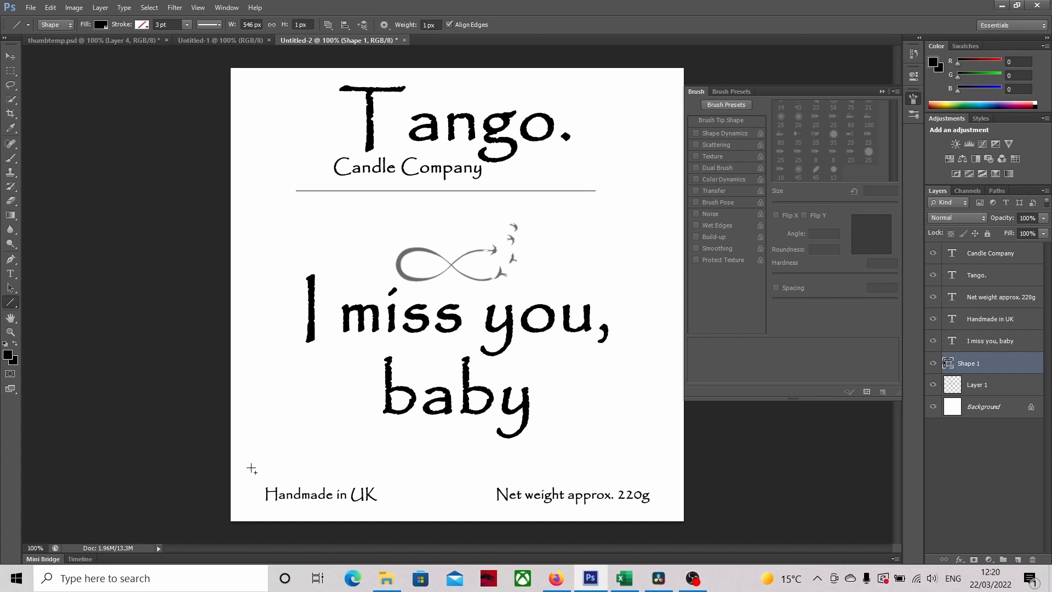
drag(245, 465, 669, 474)
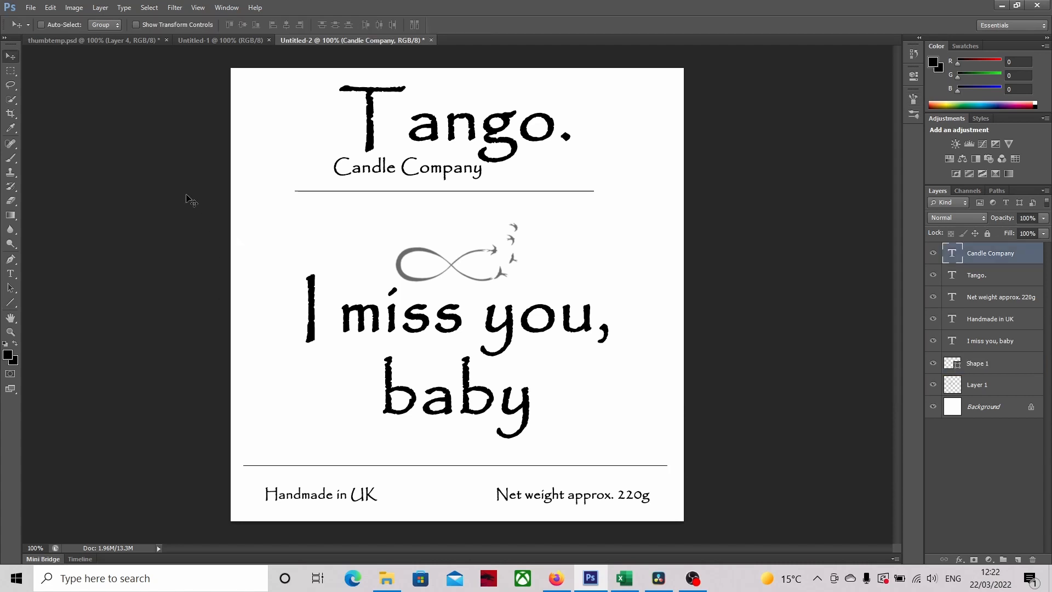
Save a JPEG copy of the finished white label under the name lab
click(51, 8)
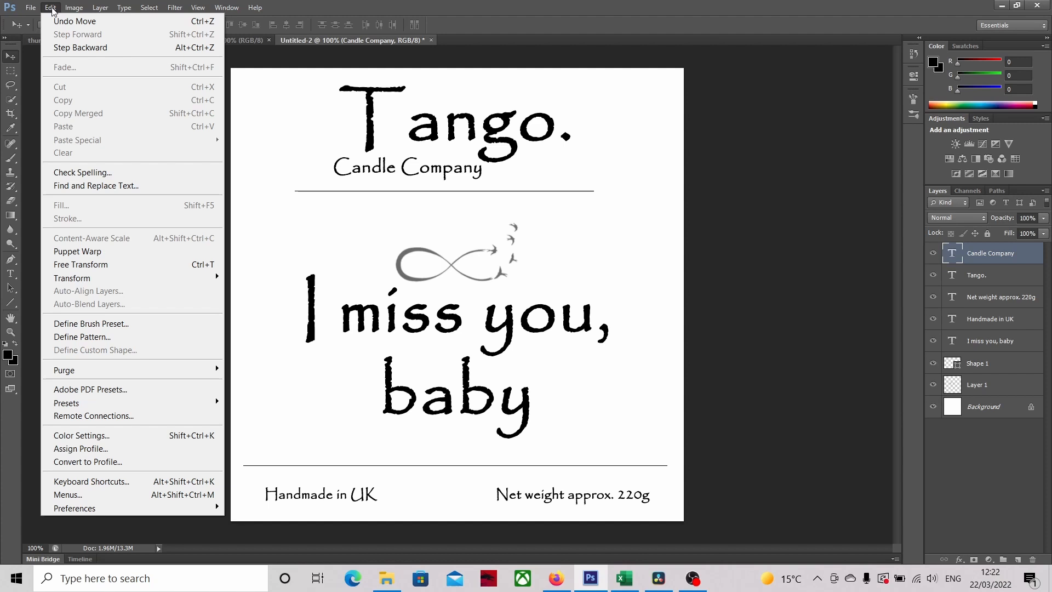
mouse_move(38, 8)
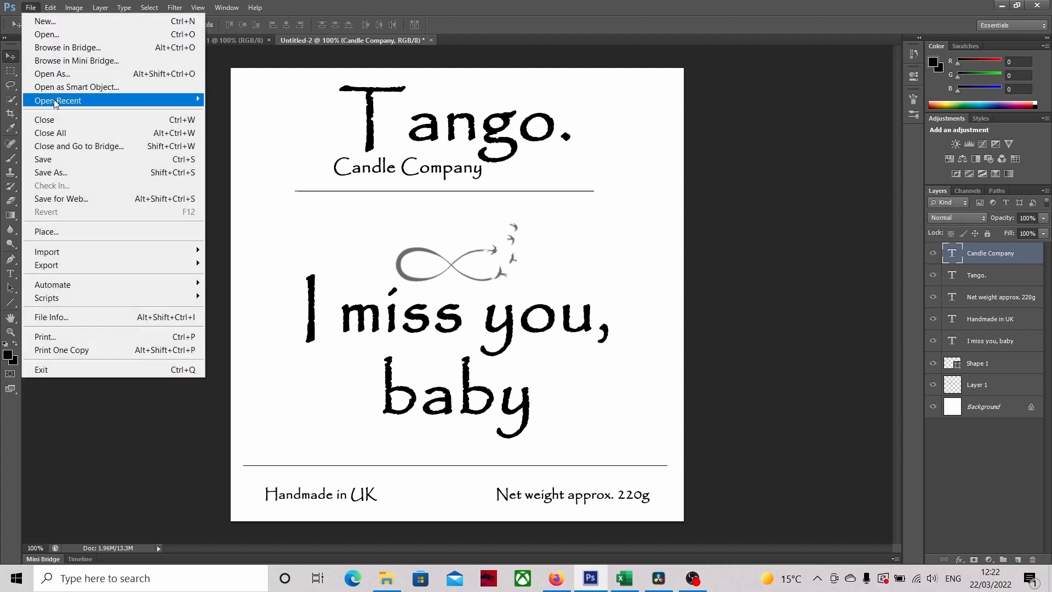
click(87, 174)
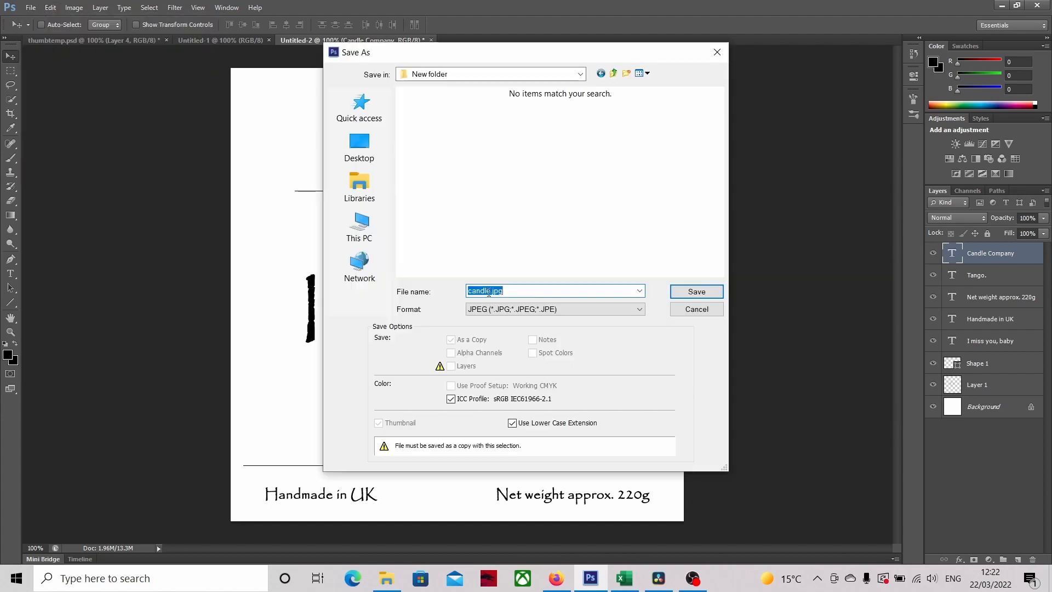
drag(492, 291, 458, 291)
text(lab)
click(686, 291)
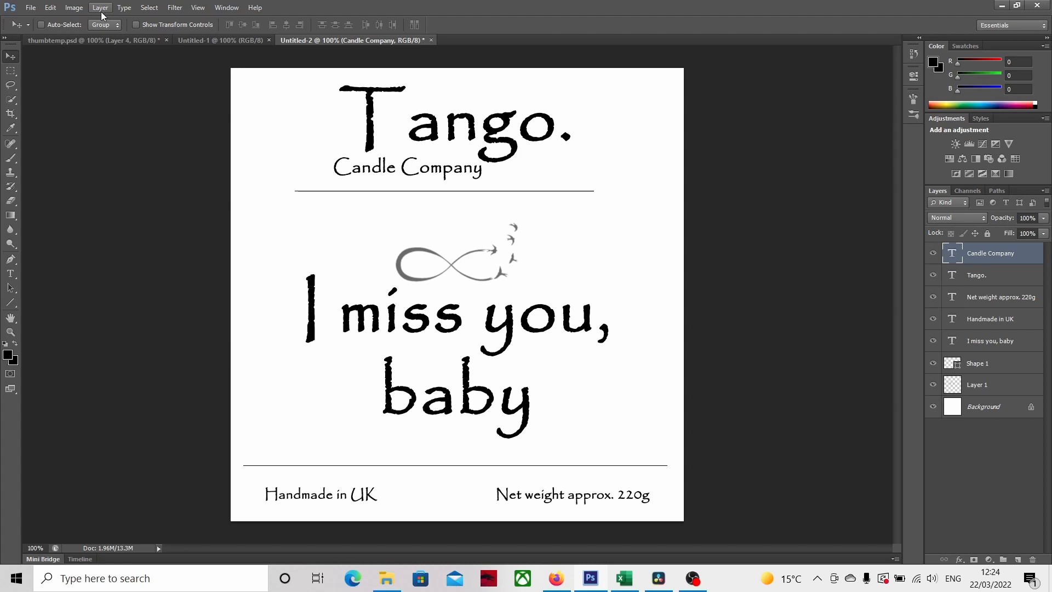
Create a new 7 × 7 cm RGB document at 300 pixels/inch with a white background
click(26, 8)
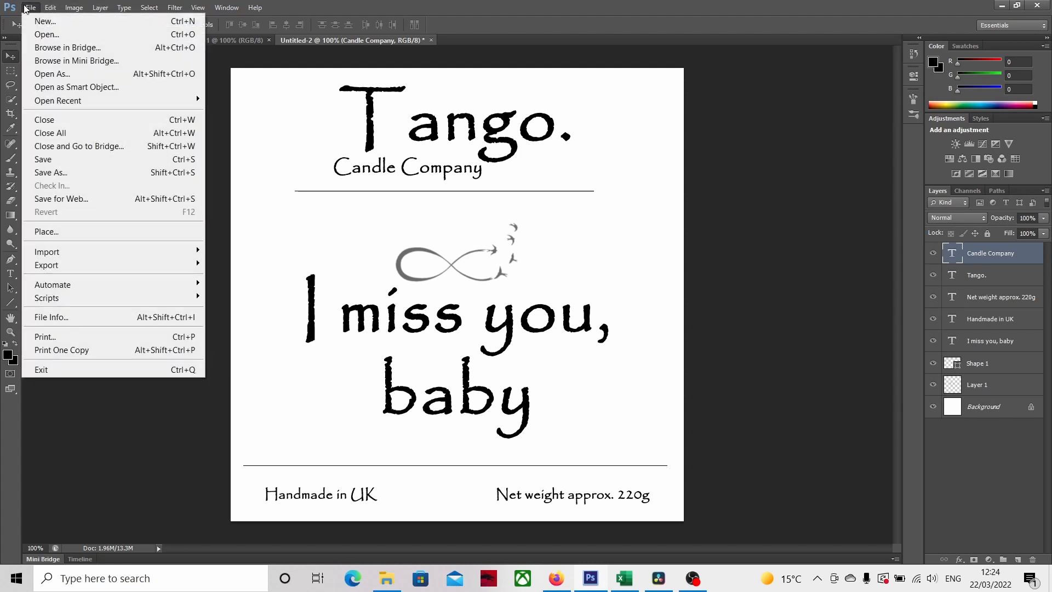
click(45, 21)
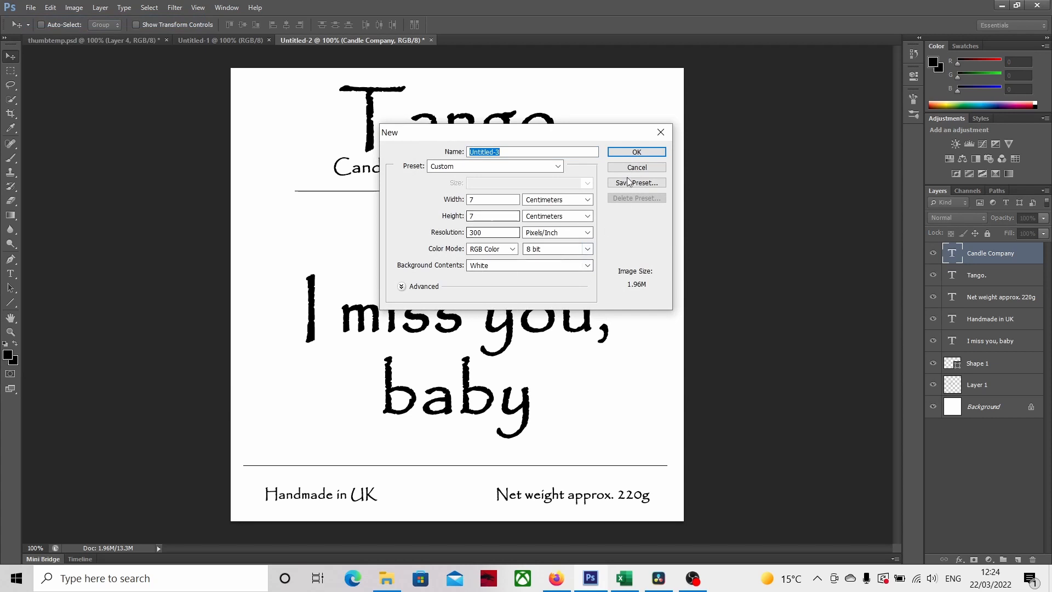
click(635, 153)
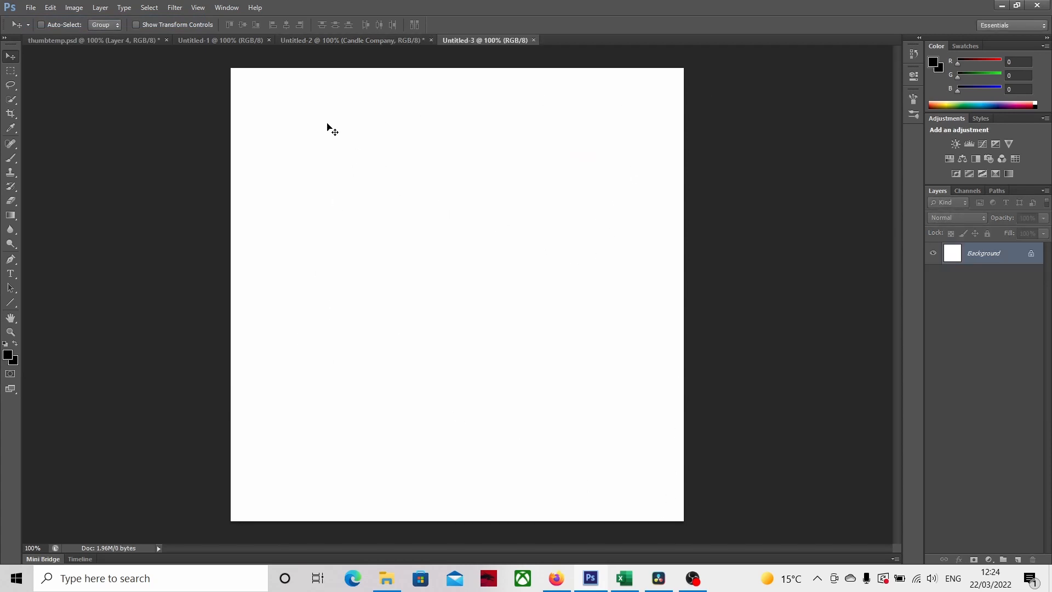
Place the saved lab.jpg image into the new document at full size, filling the canvas
click(30, 7)
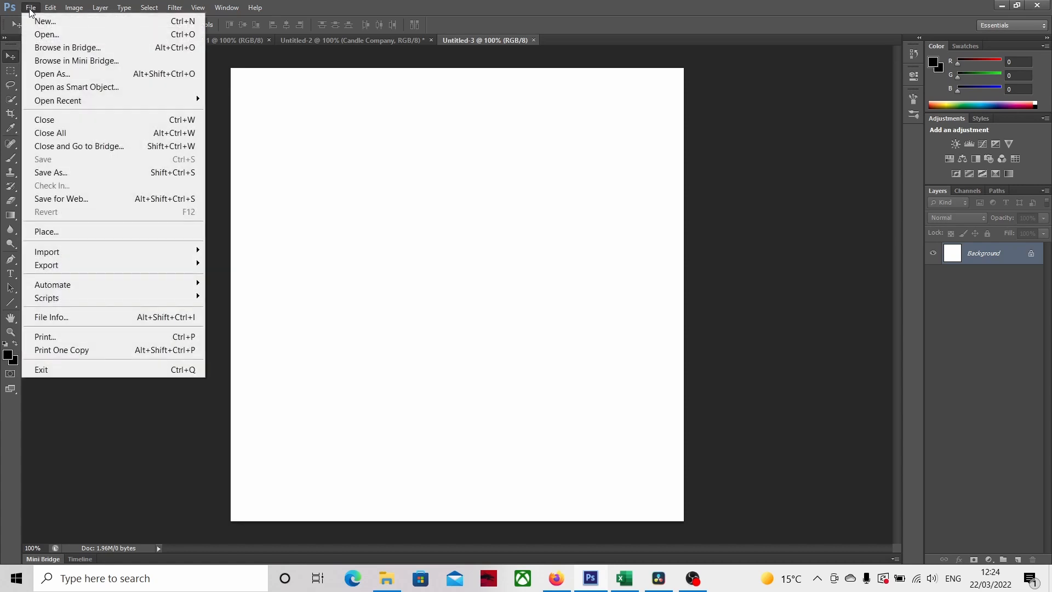
click(401, 585)
drag(642, 308, 377, 293)
key(v)
click(471, 212)
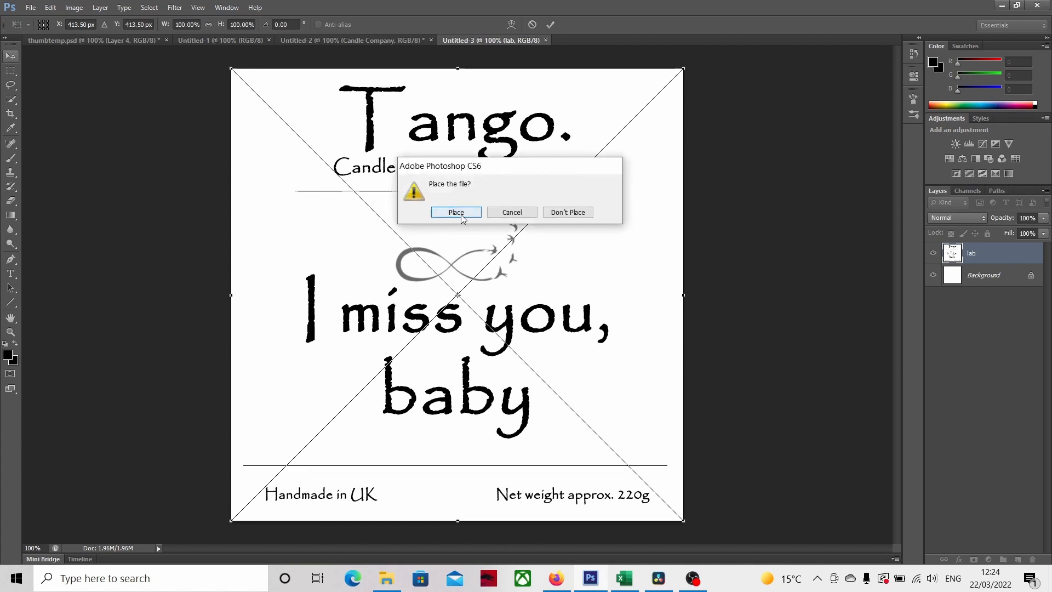
Rasterize the placed lab layer and invert its colors to get white artwork on black
right_click(1000, 255)
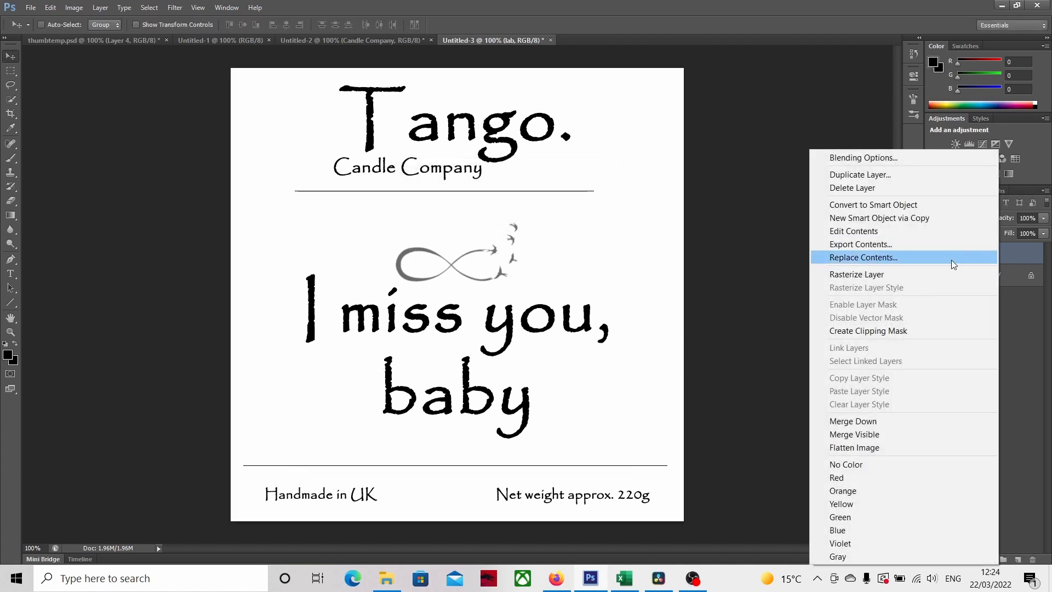
click(940, 274)
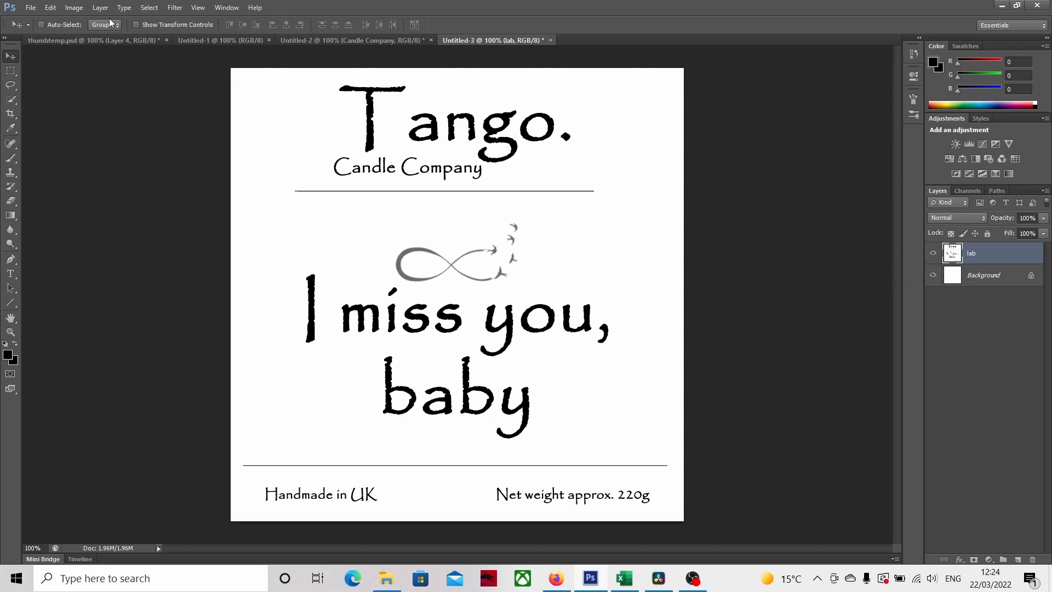
click(77, 9)
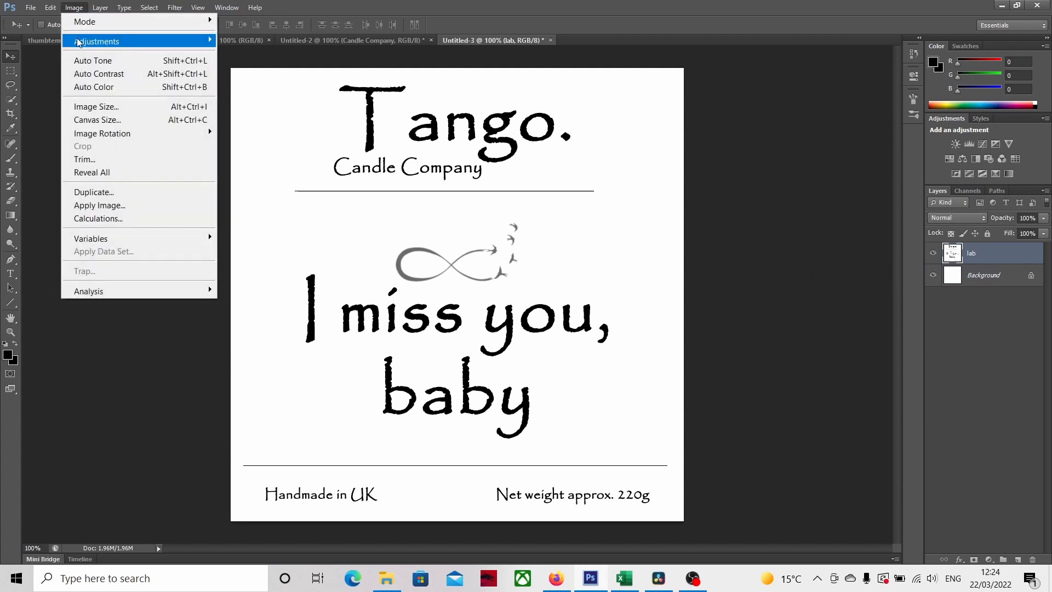
mouse_move(110, 41)
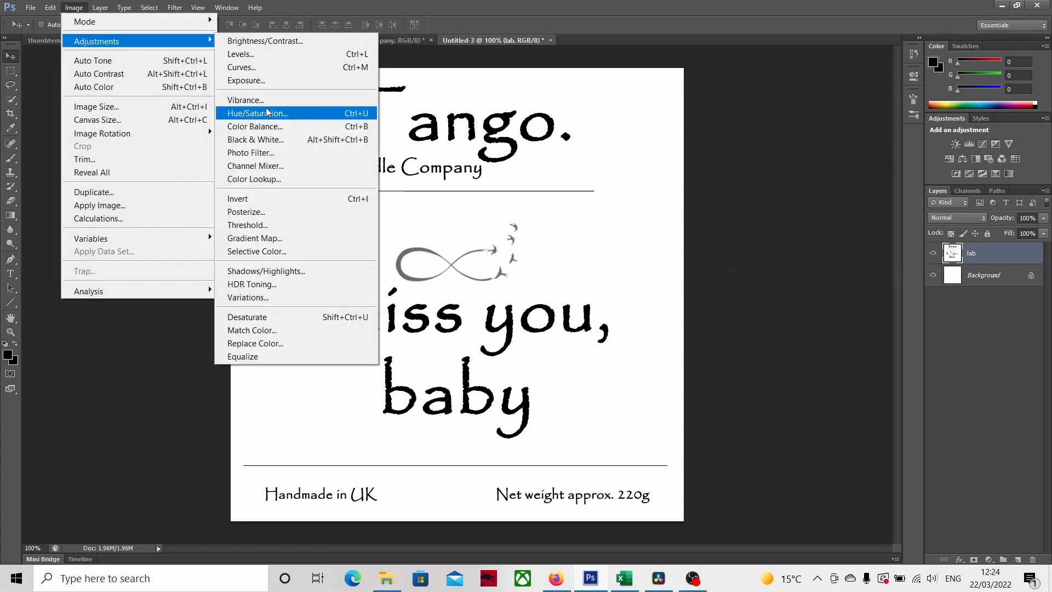
click(261, 198)
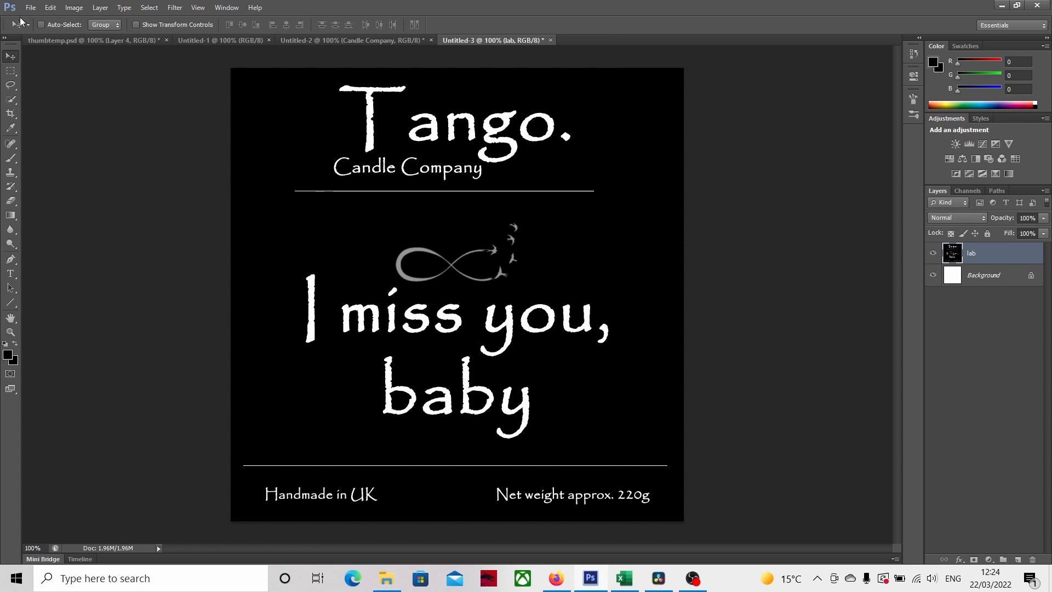
Save the inverted label as a separate JPEG, adding 2 to the name lab, at Maximum quality 12 with Baseline ("Standard") format
click(31, 8)
click(87, 172)
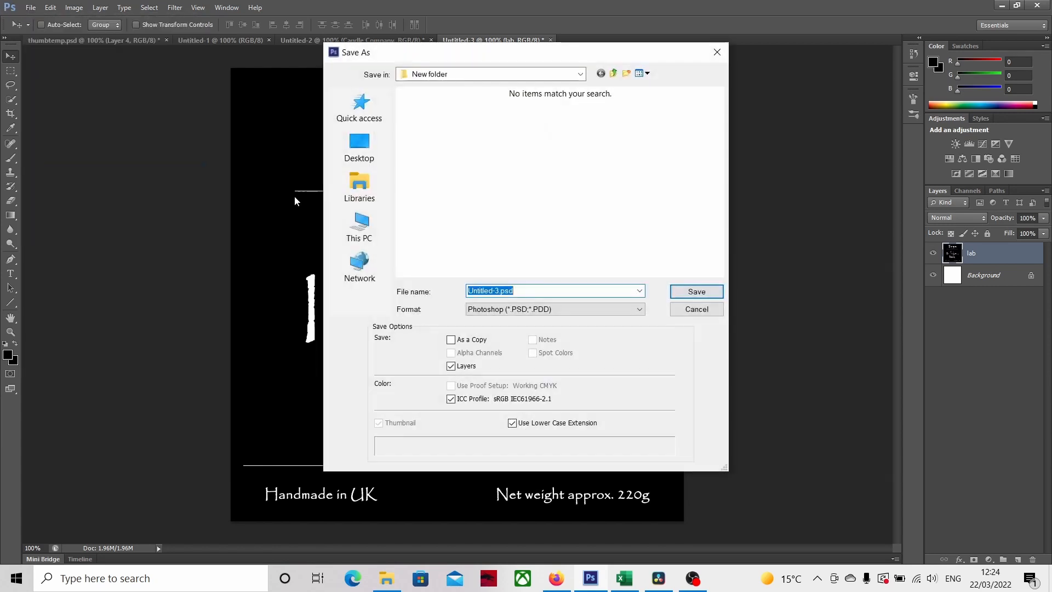
click(519, 317)
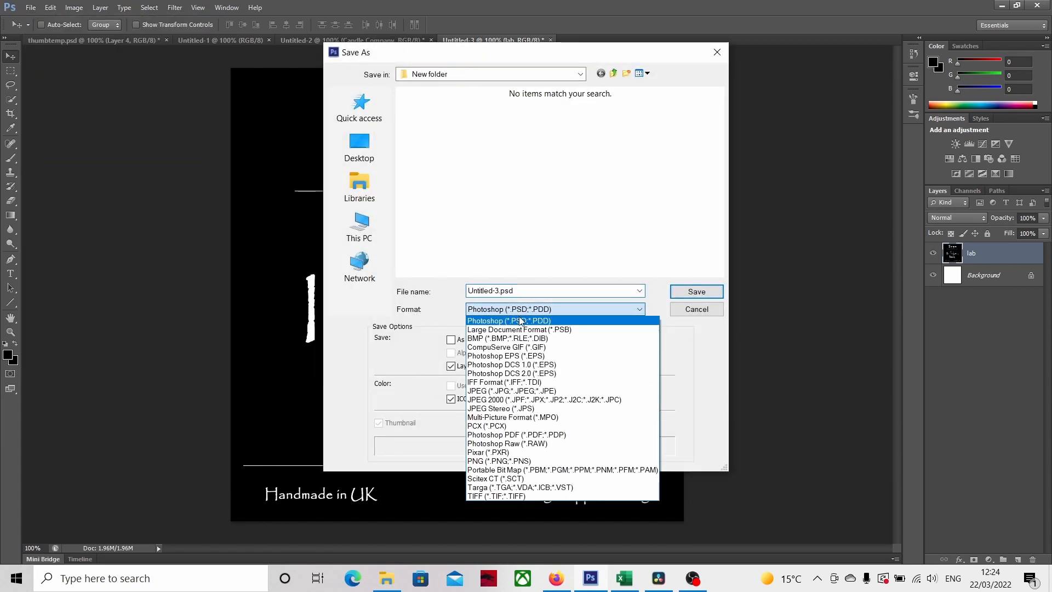
click(562, 391)
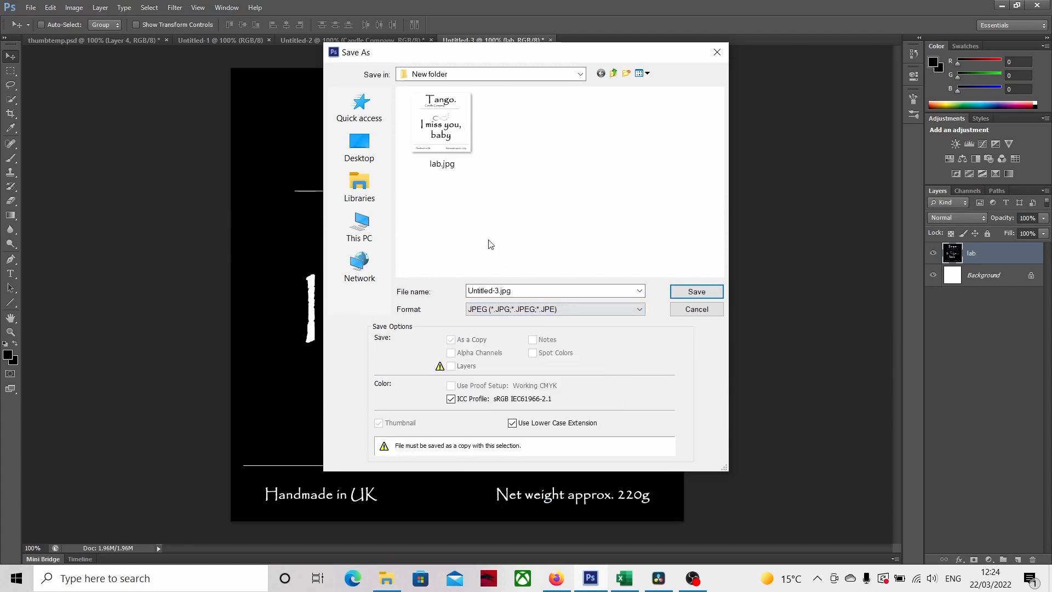
click(448, 140)
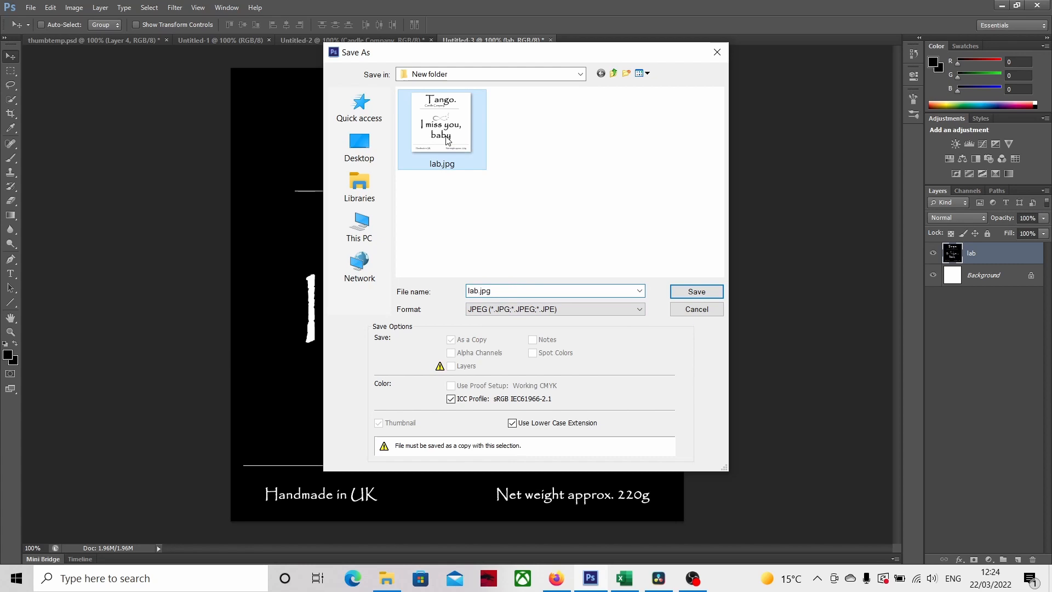
click(481, 291)
click(478, 290)
text(2)
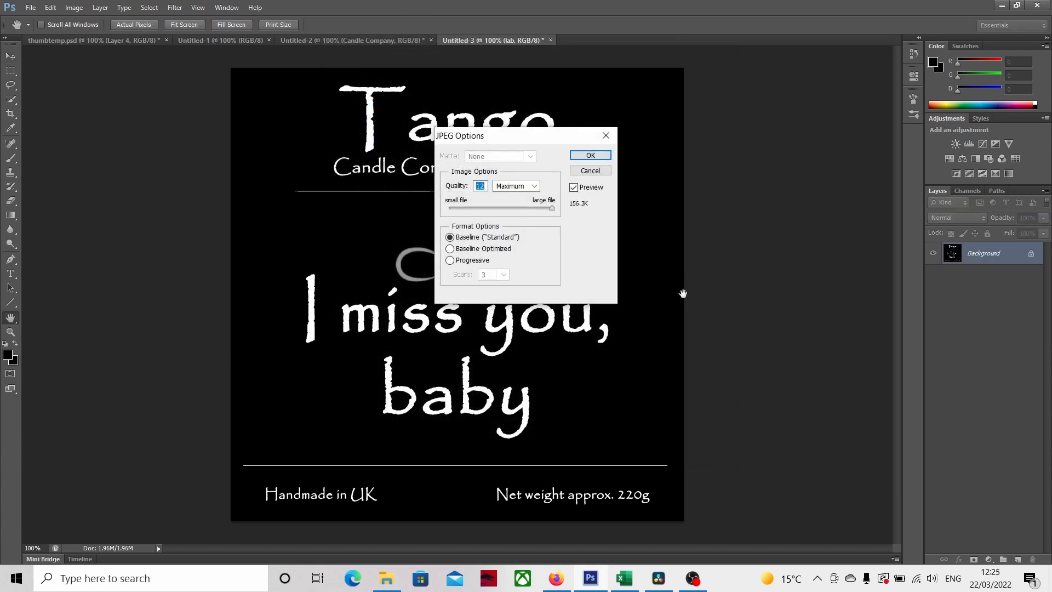
click(597, 157)
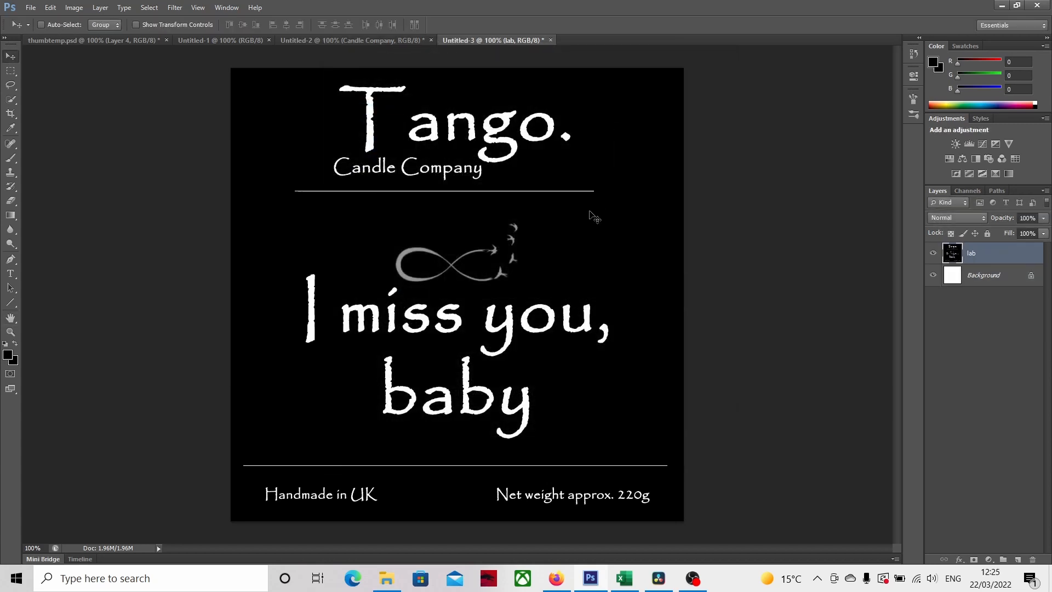